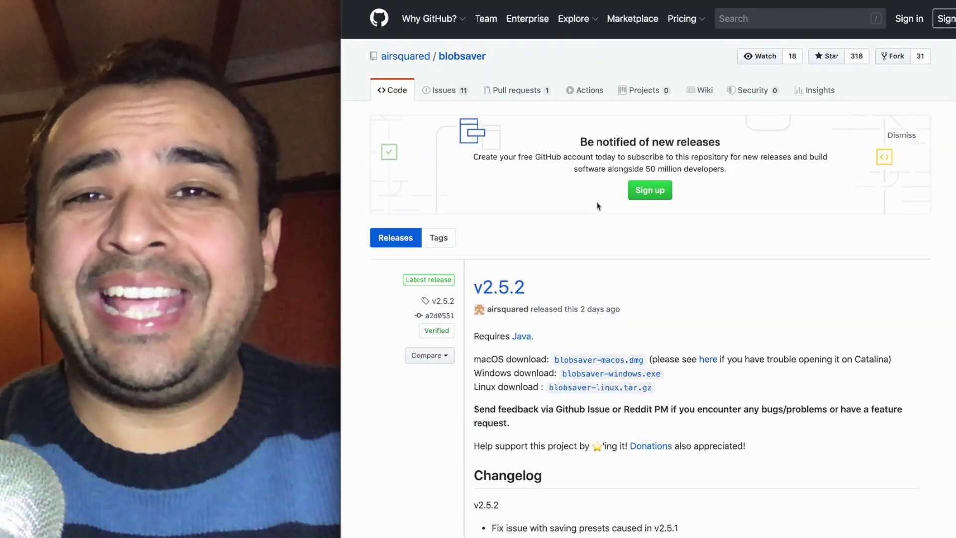
Download blobsaver-windows.exe and blobsaver-macos.dmg from the v2.5.2 GitHub release.
{"action": "scroll", "coordinate": [680, 297], "scroll_direction": "down", "scroll_amount": 3}
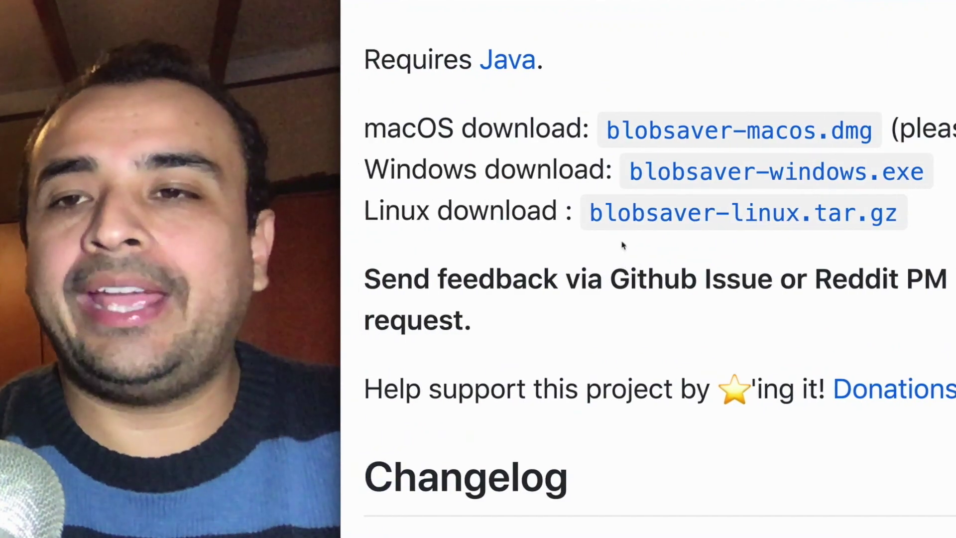
{"action": "left_click", "coordinate": [737, 172]}
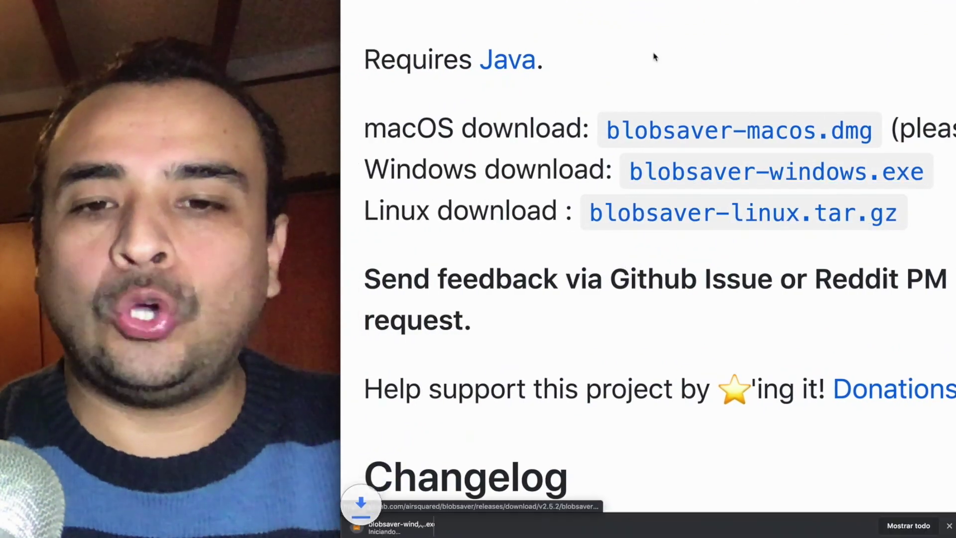
{"action": "left_click", "coordinate": [844, 136]}
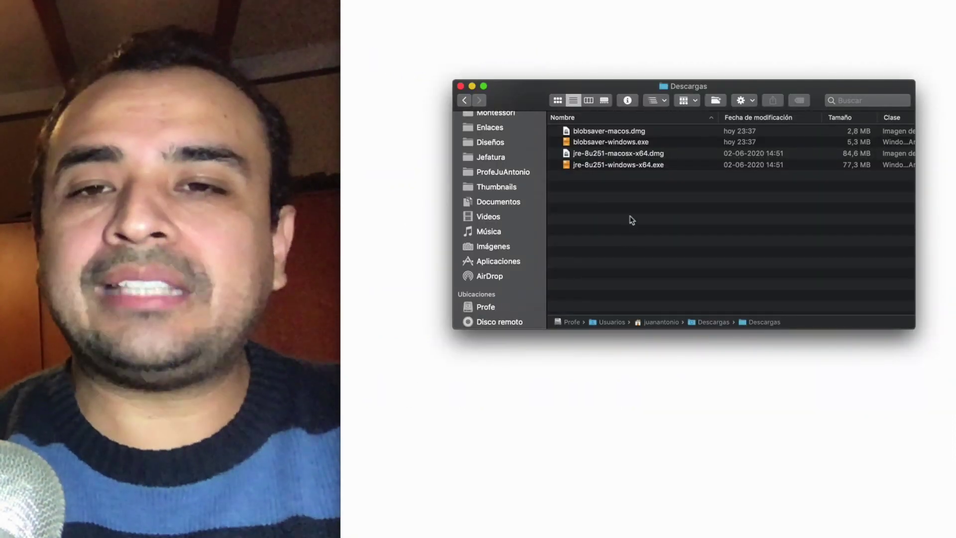
Install Java 8 Update 251 from jre-8u251-macosx-x64.dmg using the account password, then close its volume.
{"action": "double_click", "coordinate": [664, 155]}
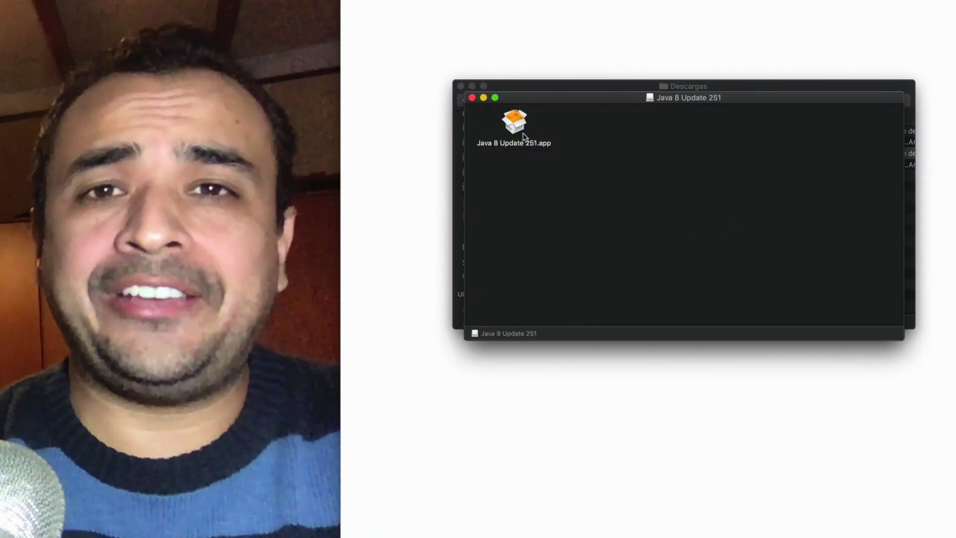
{"action": "double_click", "coordinate": [522, 133]}
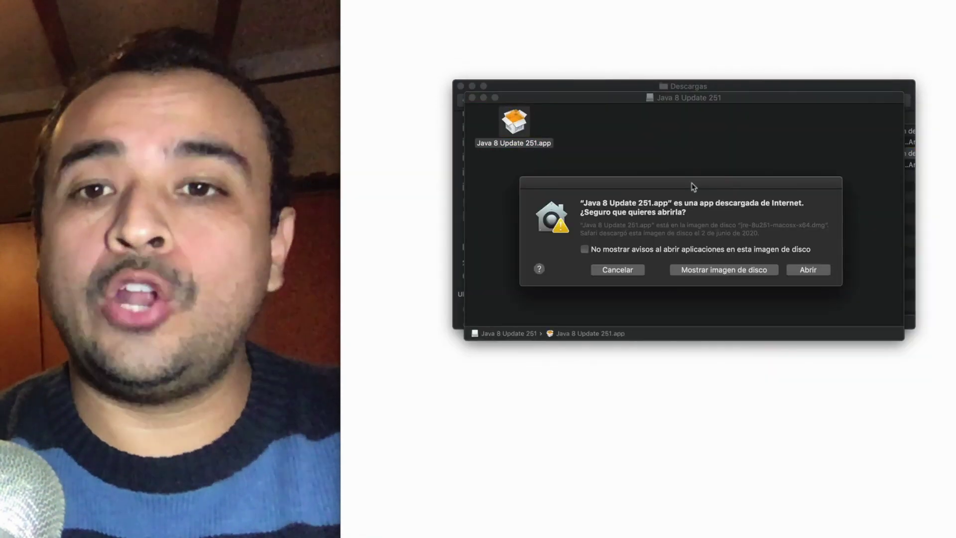
{"action": "left_click", "coordinate": [808, 270]}
{"action": "type", "text": "j******"}
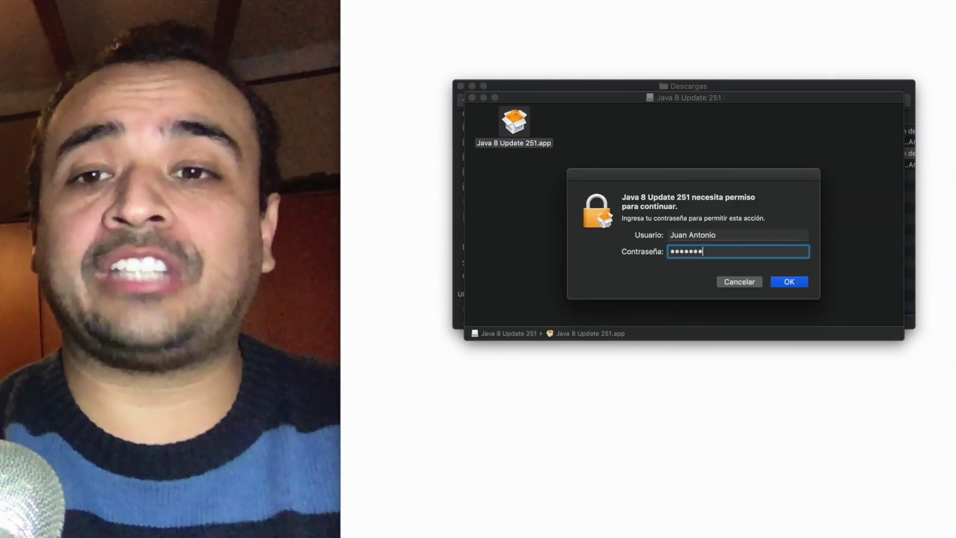
{"action": "key", "text": "Return"}
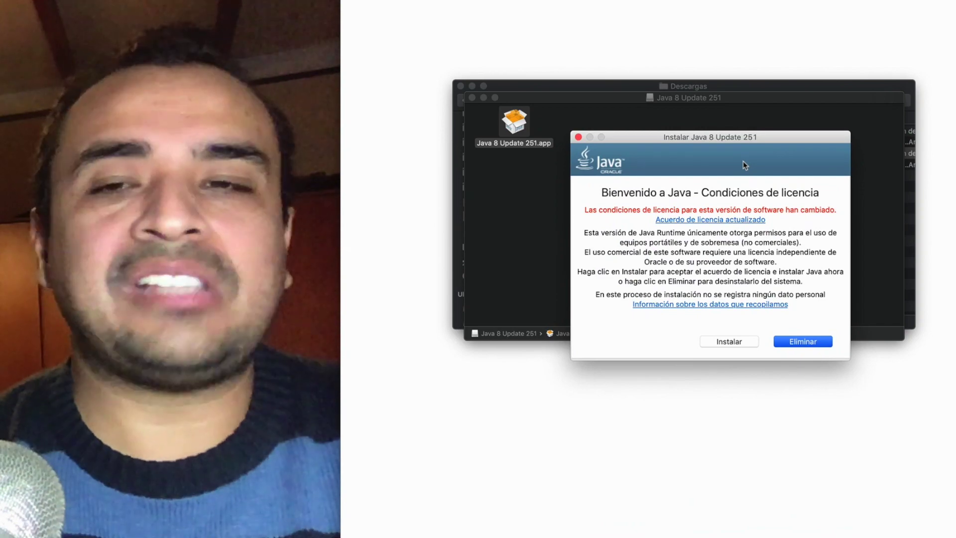
{"action": "left_click", "coordinate": [737, 344]}
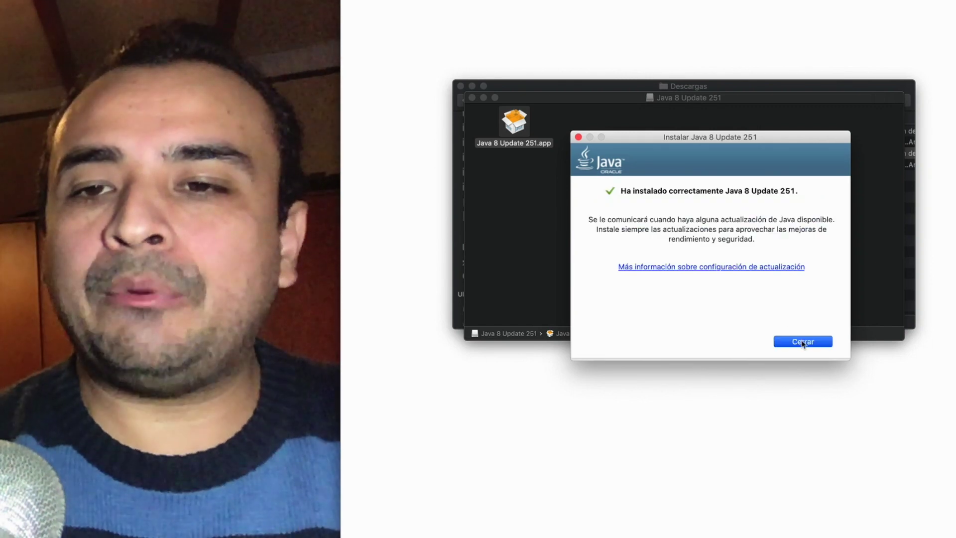
{"action": "left_click", "coordinate": [803, 341]}
{"action": "left_click", "coordinate": [472, 97]}
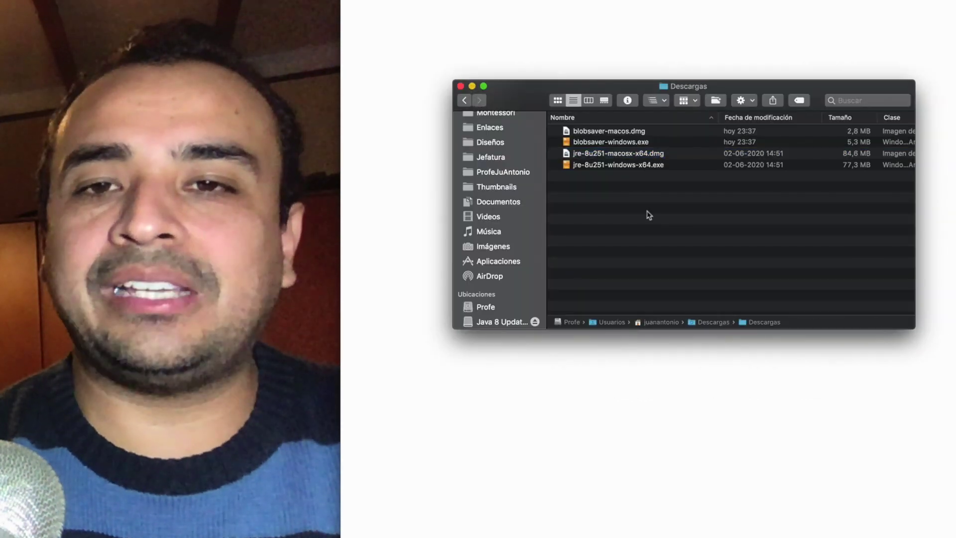
Copy blobsaver.app from blobsaver-macos.dmg into the Applications folder.
{"action": "double_click", "coordinate": [626, 133]}
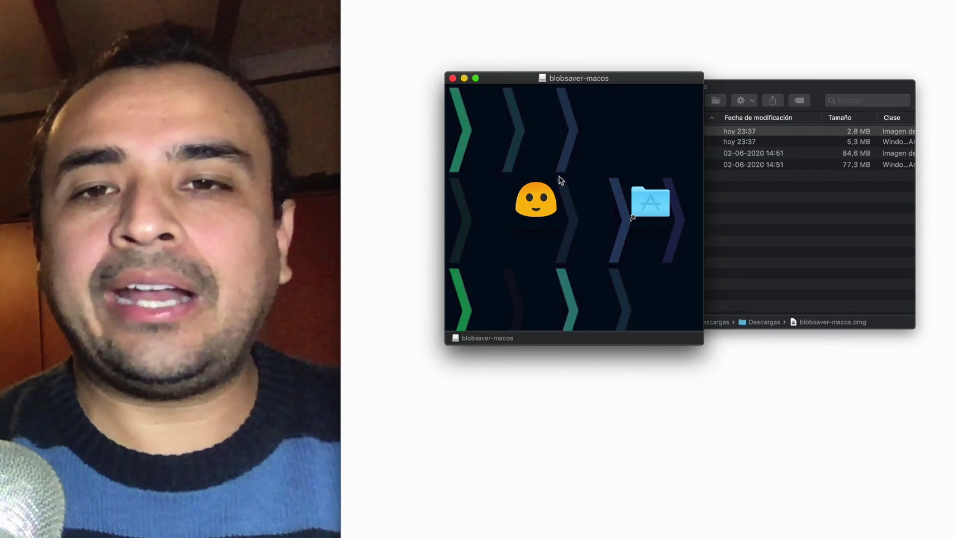
{"action": "left_click_drag", "start_coordinate": [537, 200], "coordinate": [647, 198]}
{"action": "left_click", "coordinate": [706, 222]}
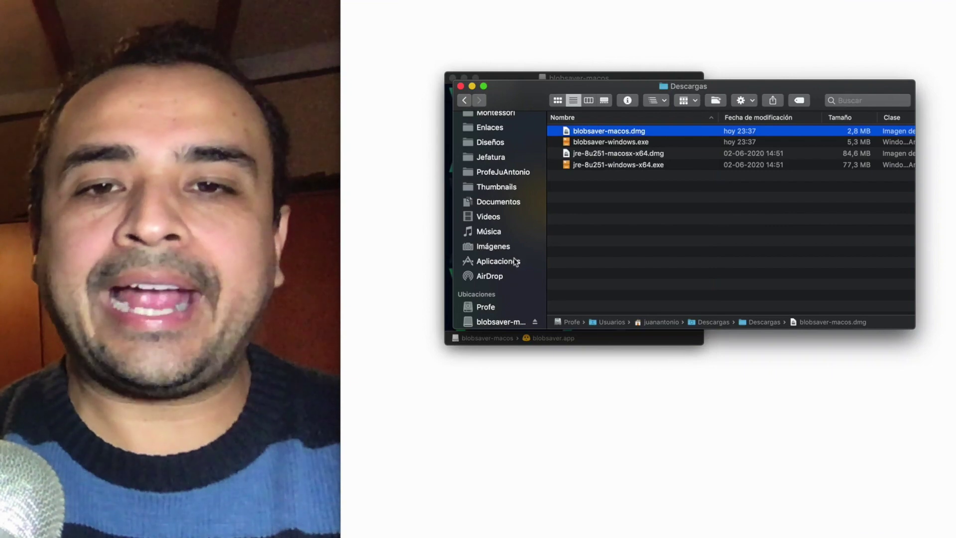
Open blobsaver from Aplicaciones via Abrir, bypassing the unidentified-developer warning.
{"action": "left_click", "coordinate": [516, 263]}
{"action": "left_click", "coordinate": [620, 208]}
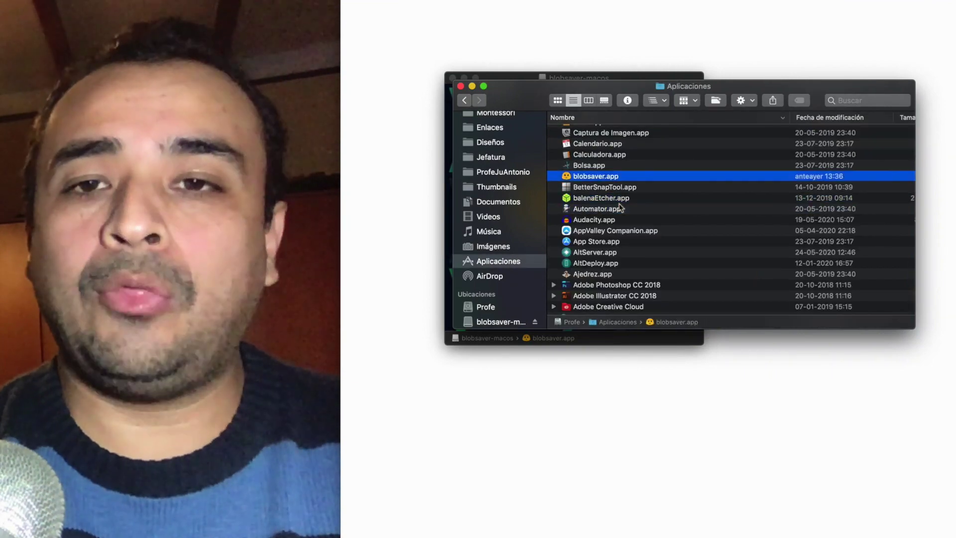
{"action": "right_click", "coordinate": [605, 176]}
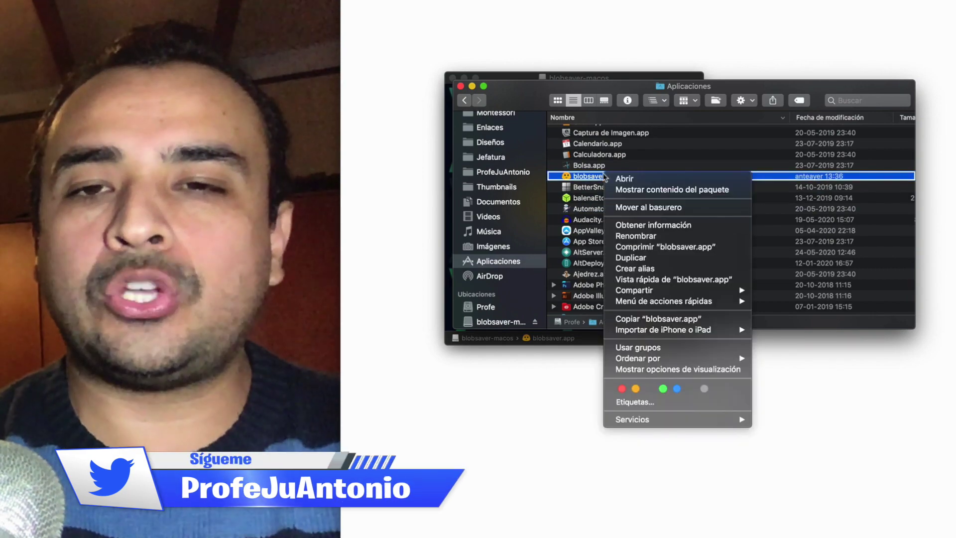
{"action": "left_click", "coordinate": [620, 179]}
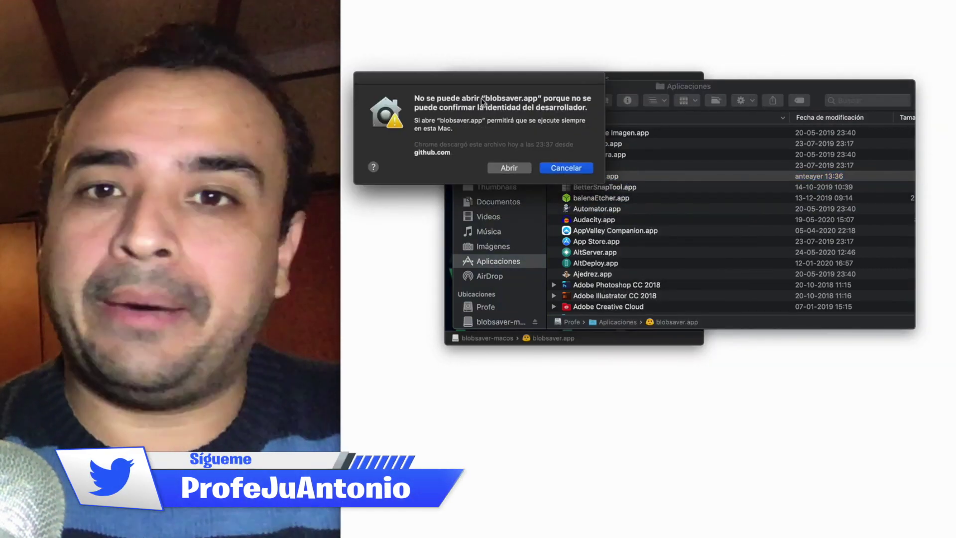
{"action": "left_click", "coordinate": [518, 170]}
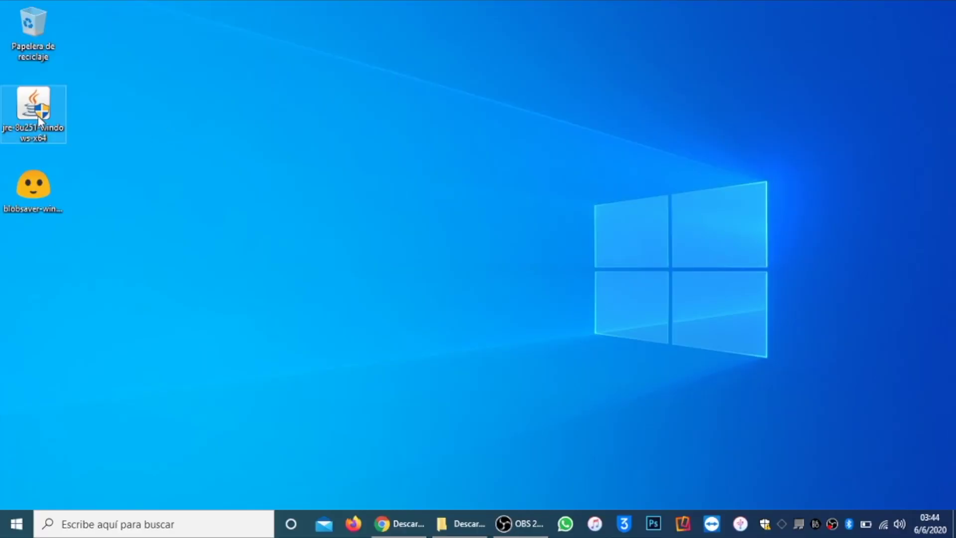
Install Java on Windows, running its installer as administrator.
{"action": "right_click", "coordinate": [39, 106]}
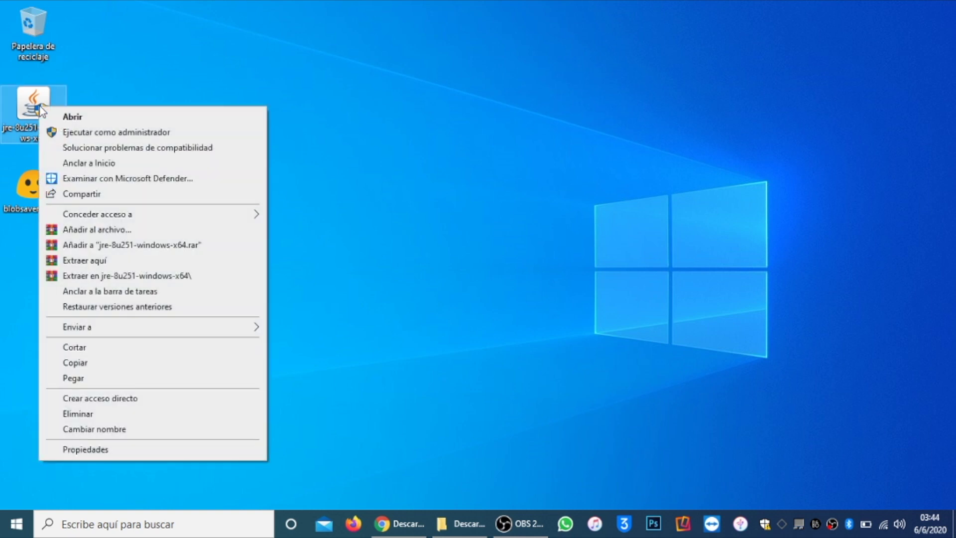
{"action": "left_click", "coordinate": [89, 132]}
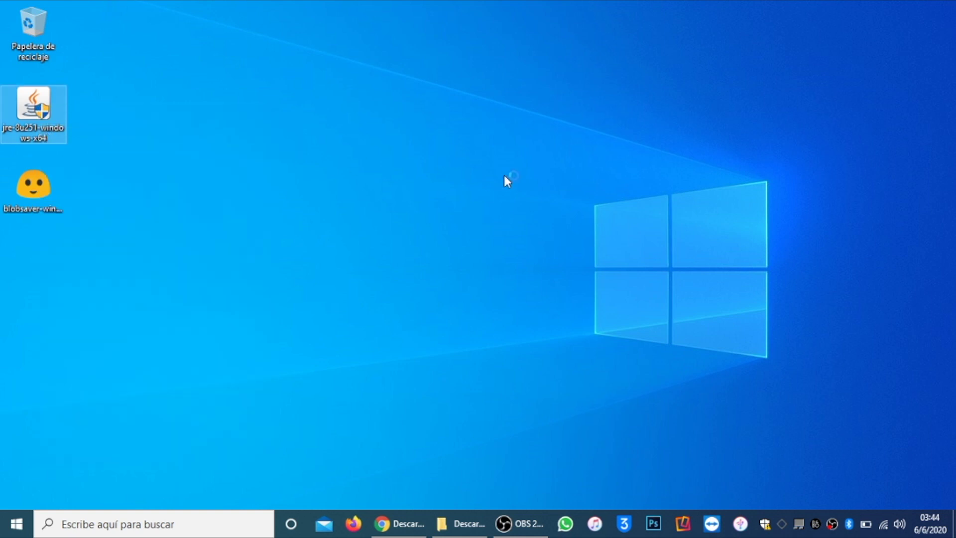
{"action": "left_click", "coordinate": [625, 389]}
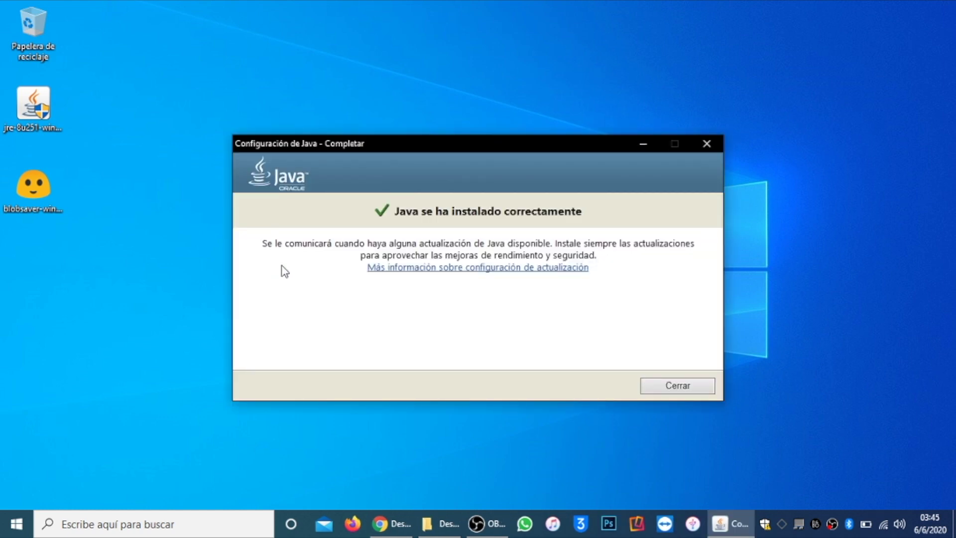
{"action": "left_click", "coordinate": [681, 386]}
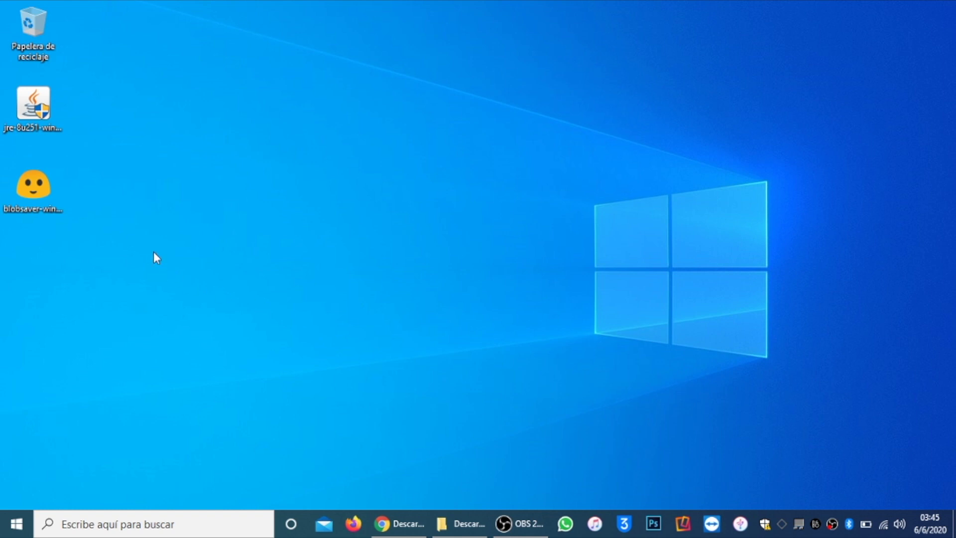
Install blobsaver 2.5.2 as administrator, accepting the licence, and launch it on finish.
{"action": "right_click", "coordinate": [43, 187]}
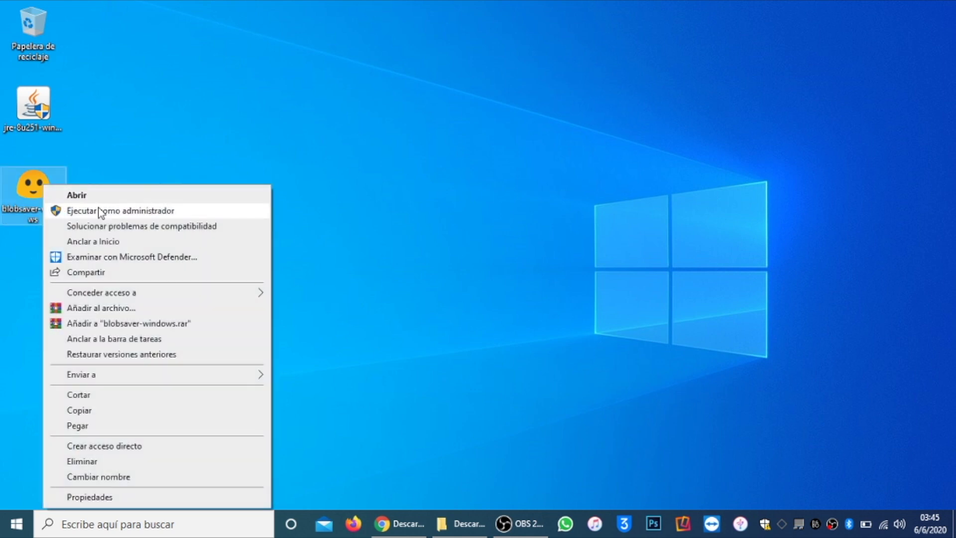
{"action": "left_click", "coordinate": [122, 213]}
{"action": "left_click", "coordinate": [333, 331]}
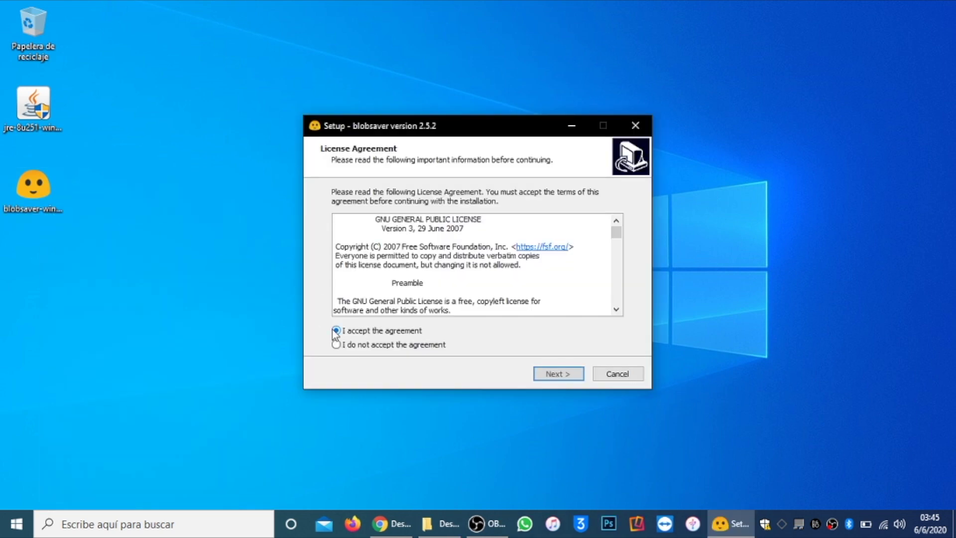
{"action": "left_click", "coordinate": [542, 374]}
{"action": "left_click", "coordinate": [543, 374]}
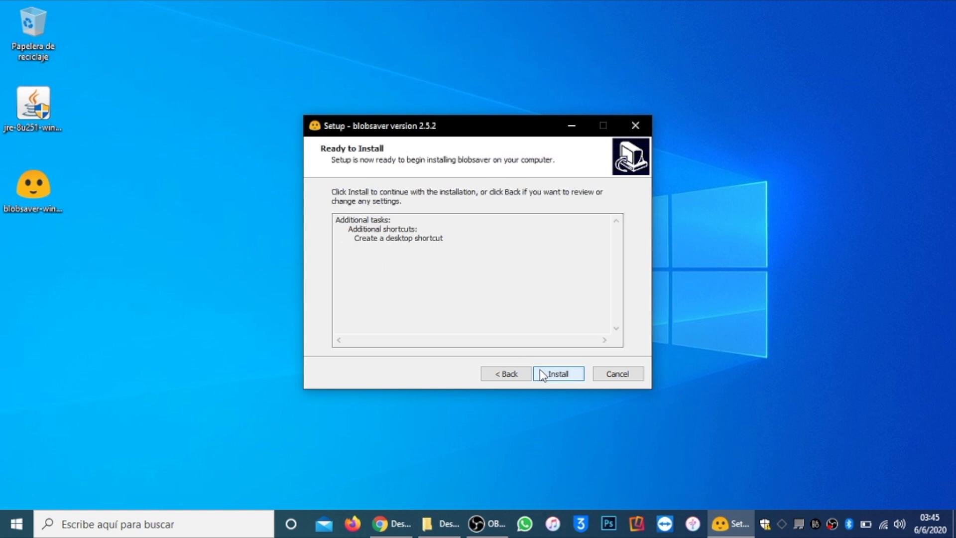
{"action": "left_click", "coordinate": [541, 372]}
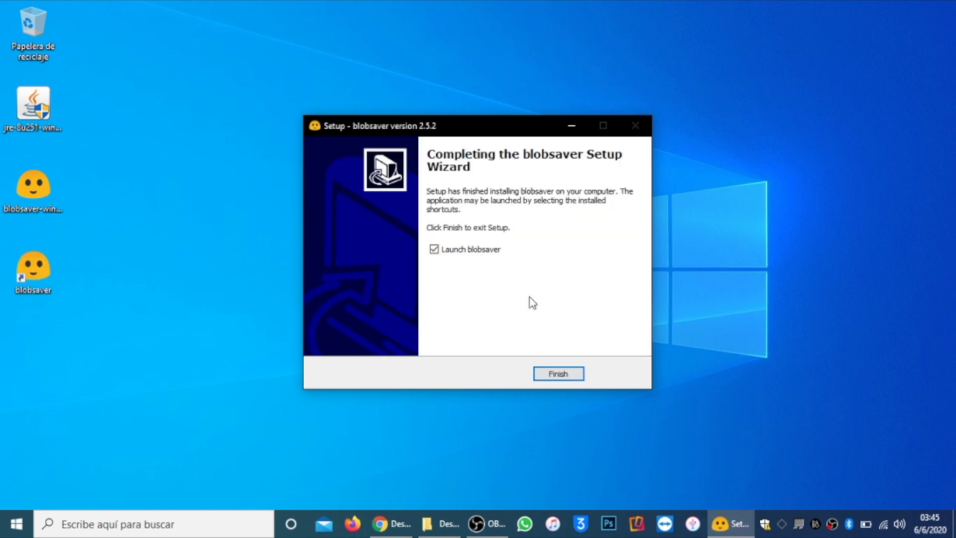
{"action": "left_click", "coordinate": [563, 374]}
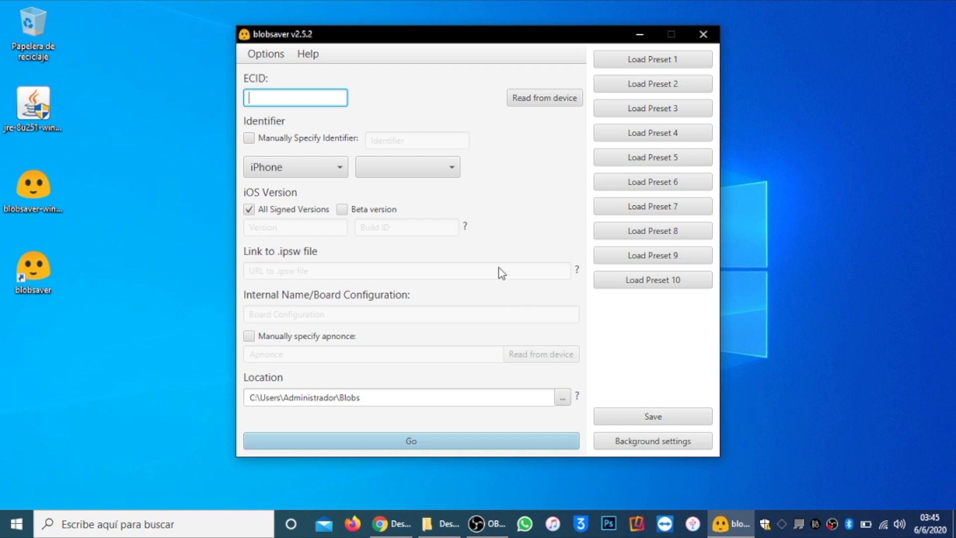
Read the ECID and iPhone X model from the connected phone after dismissing the trust error.
{"action": "key", "text": "Tab"}
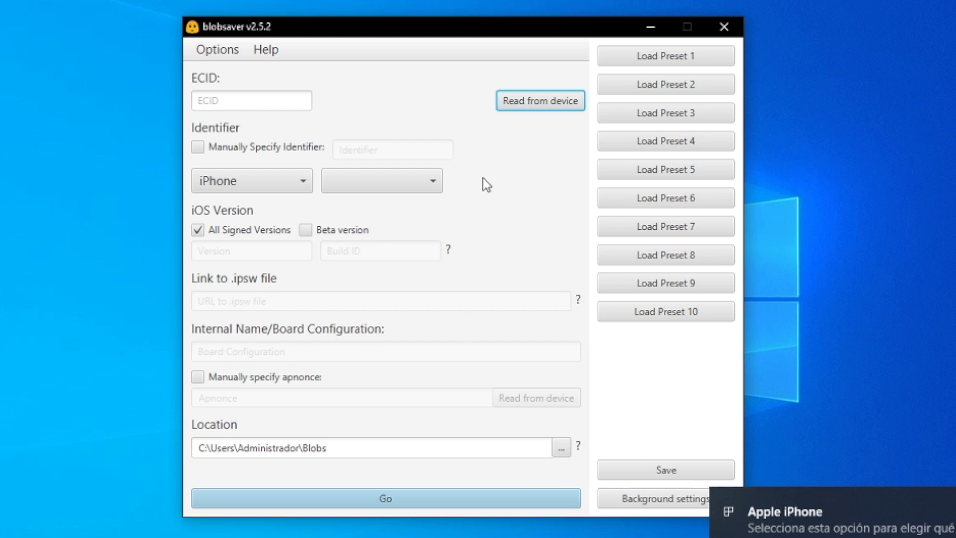
{"action": "left_click", "coordinate": [230, 99]}
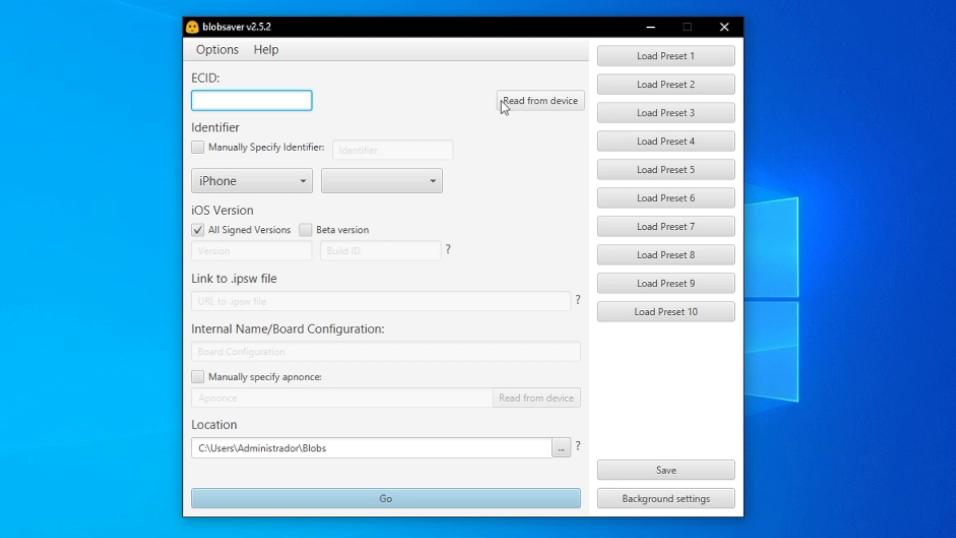
{"action": "left_click", "coordinate": [554, 102]}
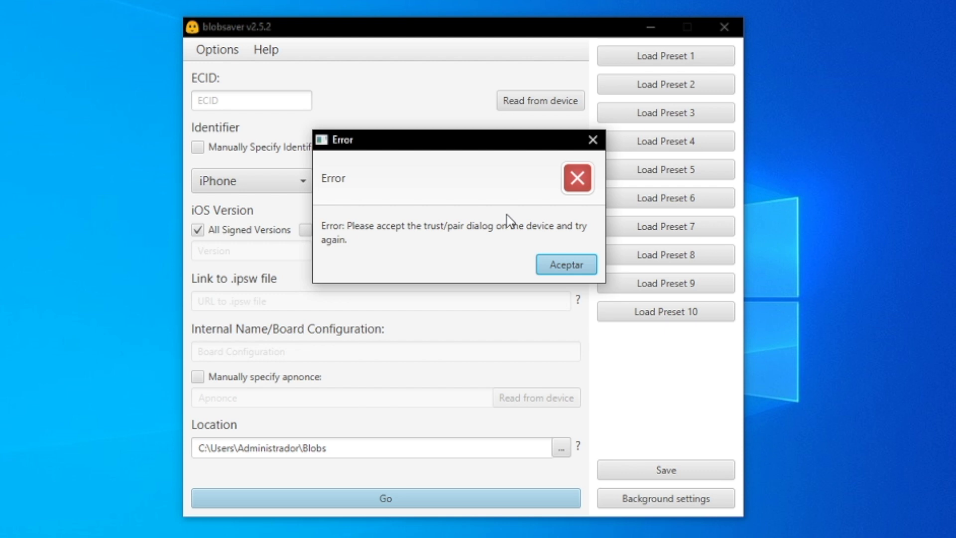
{"action": "left_click", "coordinate": [558, 267]}
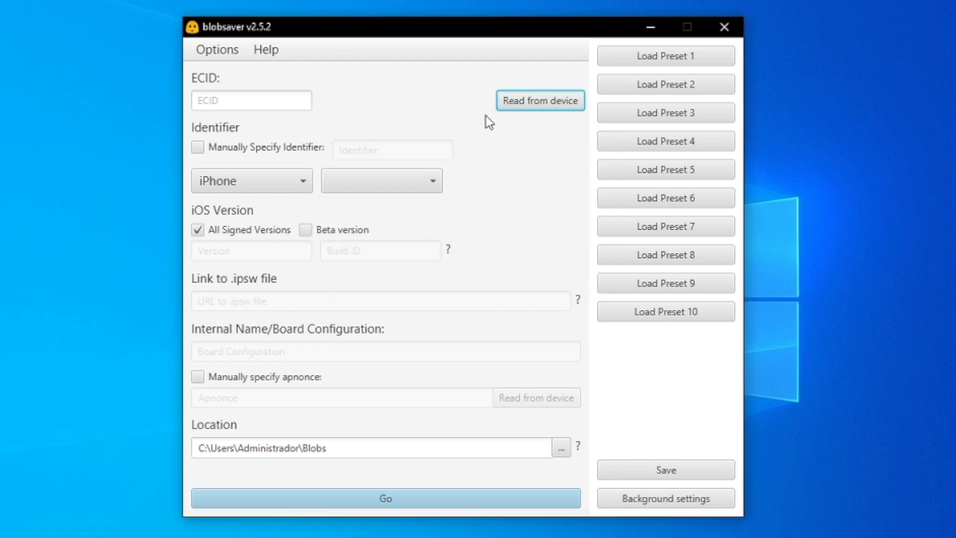
{"action": "left_click", "coordinate": [531, 110]}
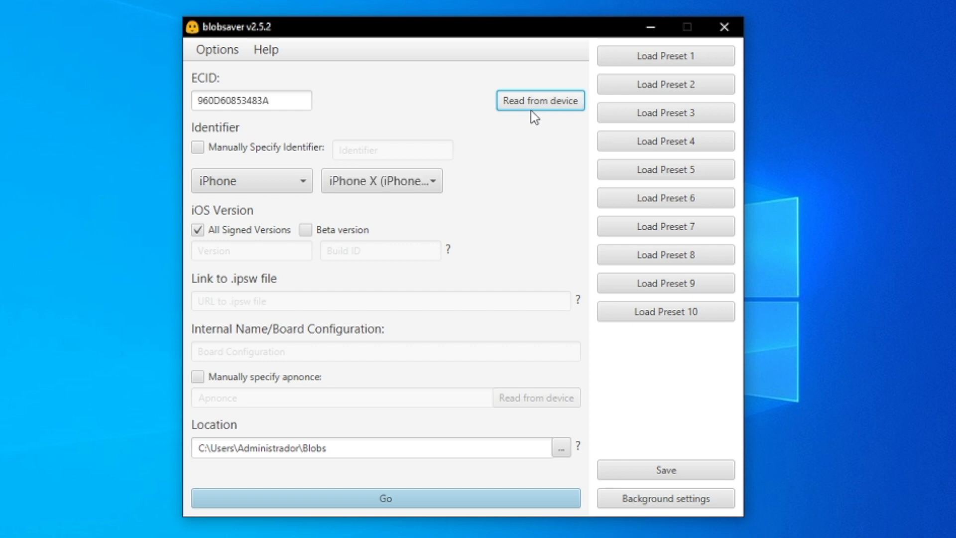
Leave Beta off with All Signed Versions selected, and enable Manually specify apnonce.
{"action": "left_click_drag", "start_coordinate": [279, 99], "coordinate": [197, 101]}
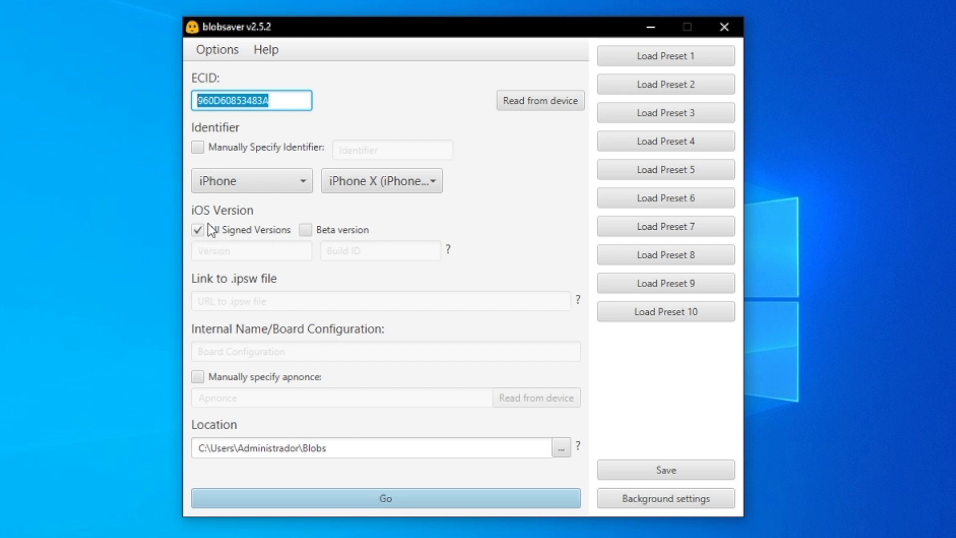
{"action": "left_click", "coordinate": [306, 229]}
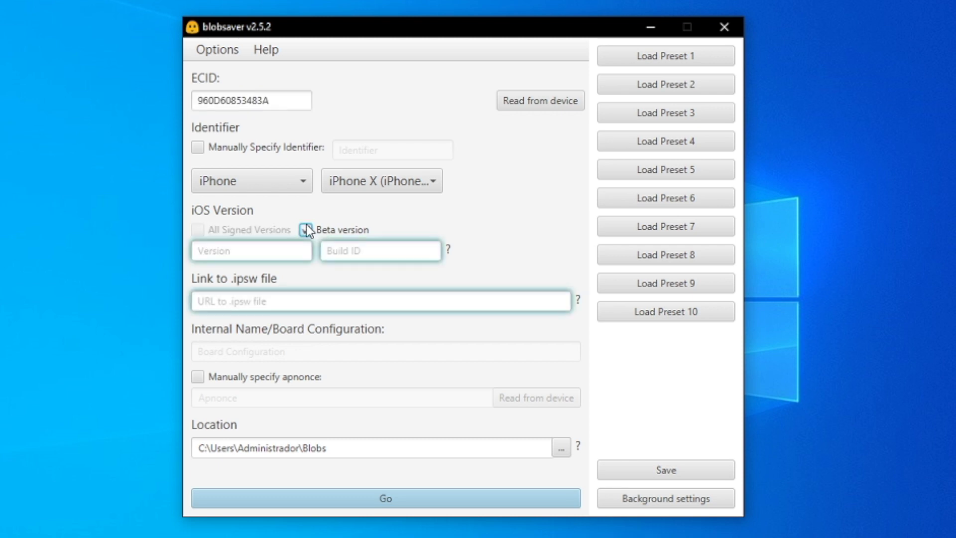
{"action": "left_click", "coordinate": [305, 231]}
{"action": "left_click", "coordinate": [197, 230]}
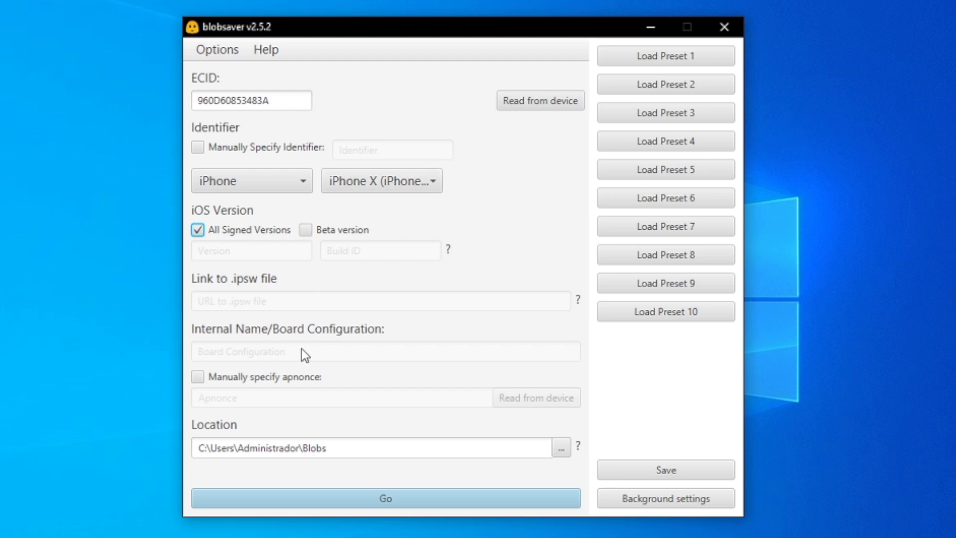
{"action": "left_click", "coordinate": [197, 379]}
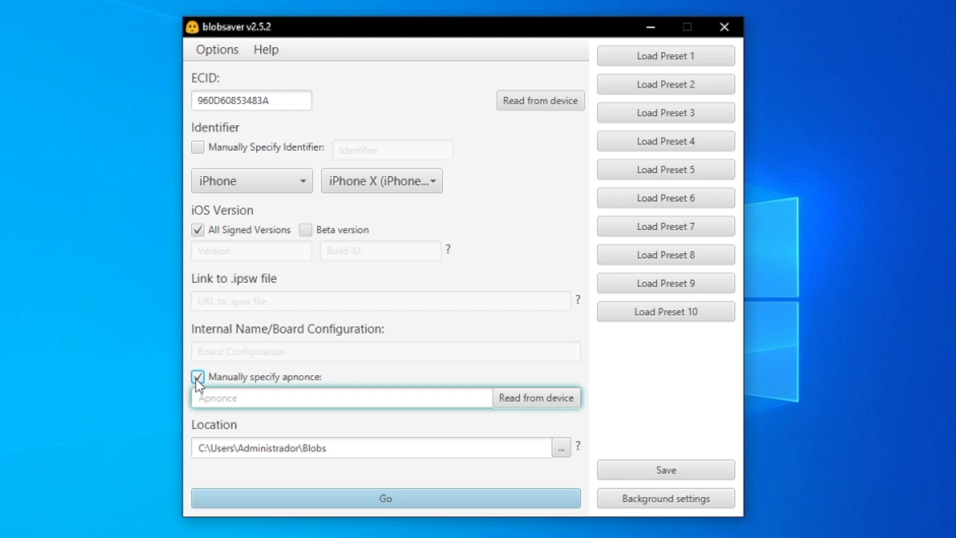
Read the apnonce from the connected iPhone into the Apnonce field.
{"action": "left_click", "coordinate": [529, 404]}
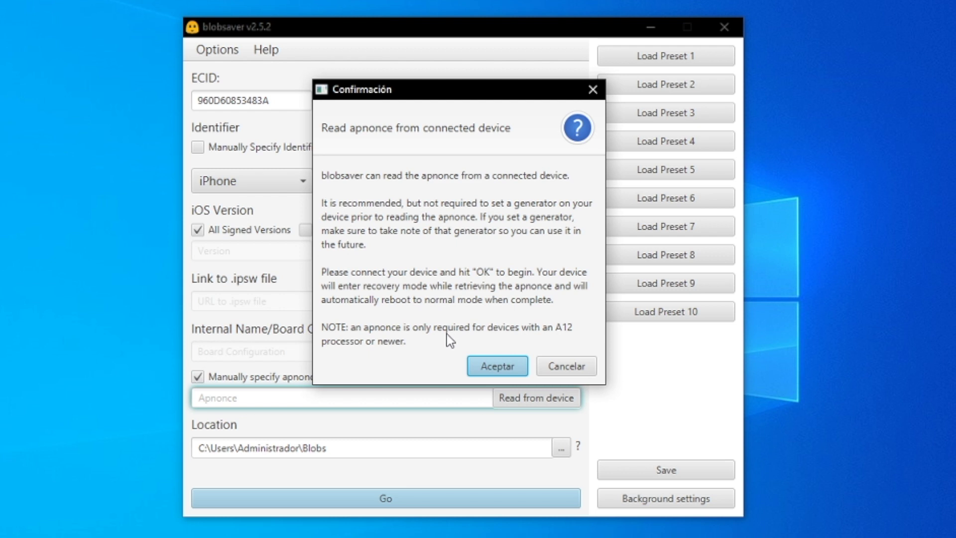
{"action": "left_click", "coordinate": [498, 368]}
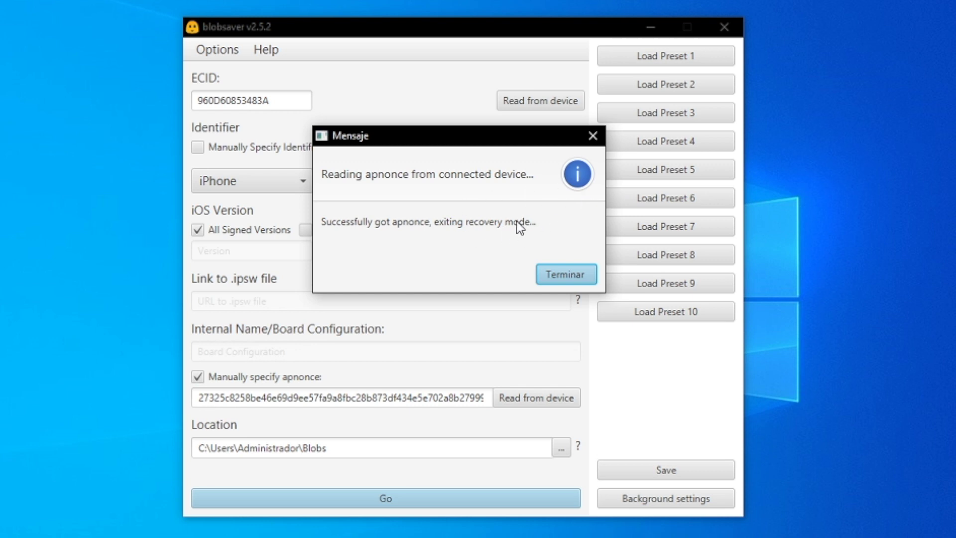
{"action": "left_click", "coordinate": [572, 276]}
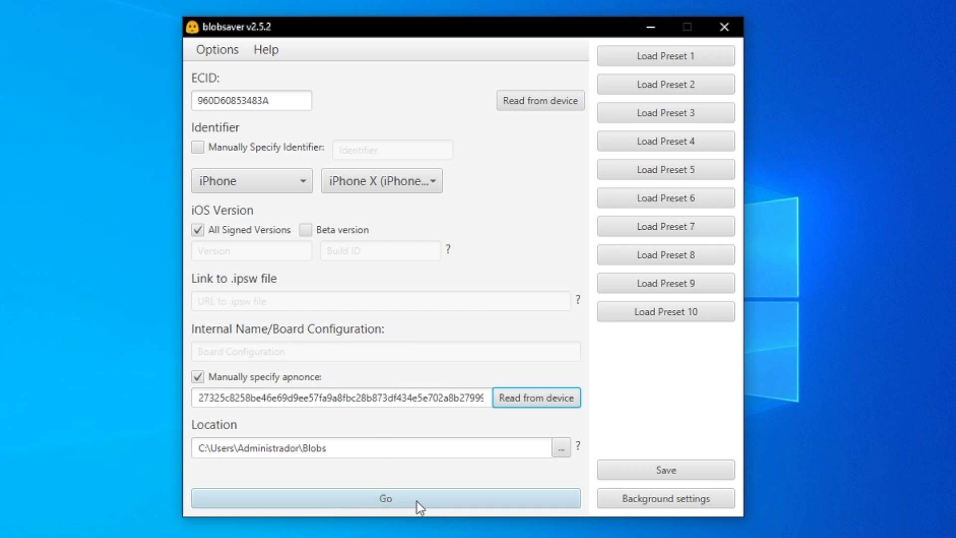
Re-read the ECID and save blobs for iOS 13.5.1 and 13.5.
{"action": "left_click", "coordinate": [537, 103]}
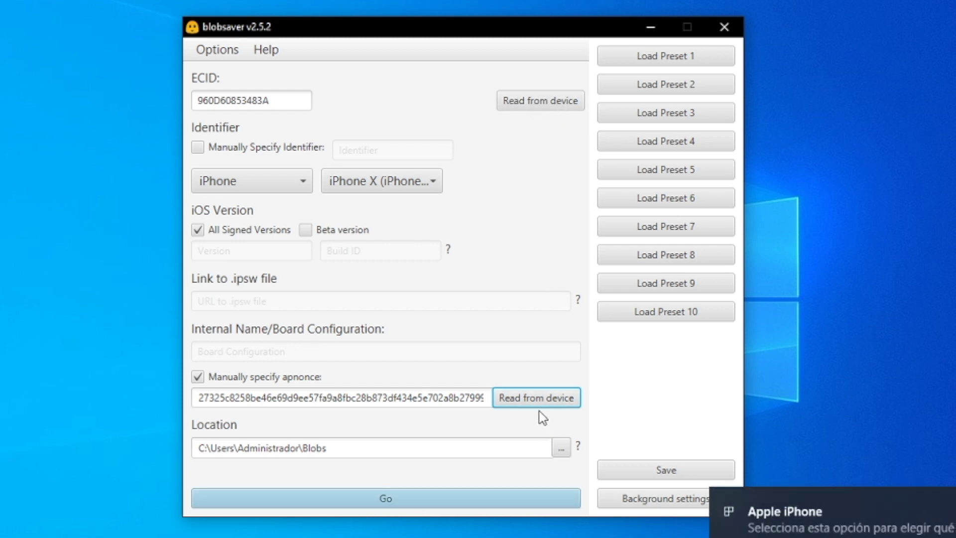
{"action": "left_click", "coordinate": [394, 504]}
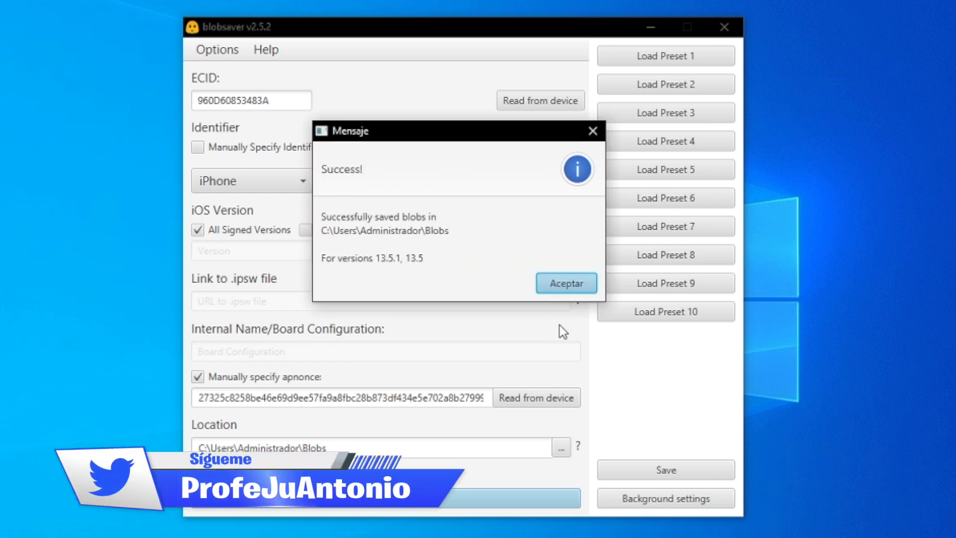
{"action": "left_click", "coordinate": [561, 291]}
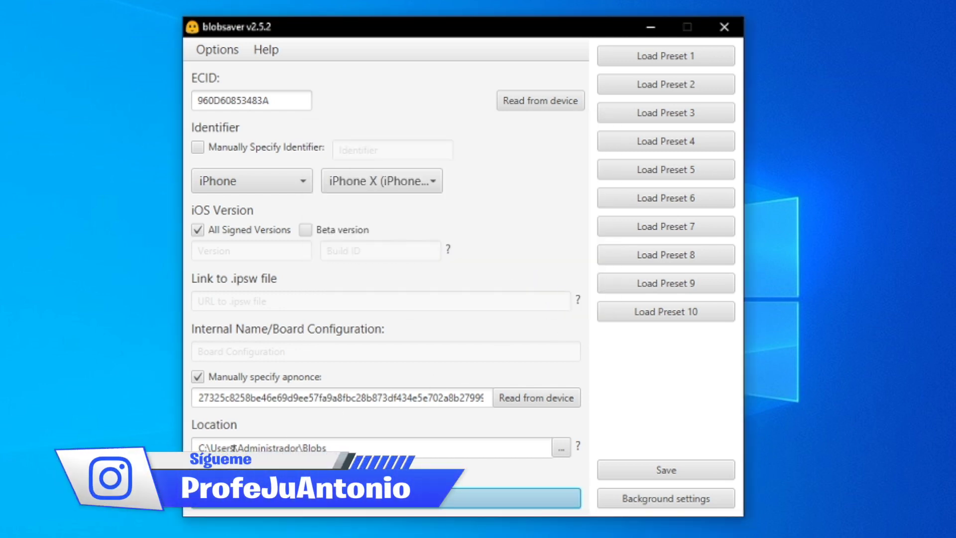
Check the Blobs save location path, then bring up File Explorer.
{"action": "left_click_drag", "start_coordinate": [199, 447], "coordinate": [360, 447]}
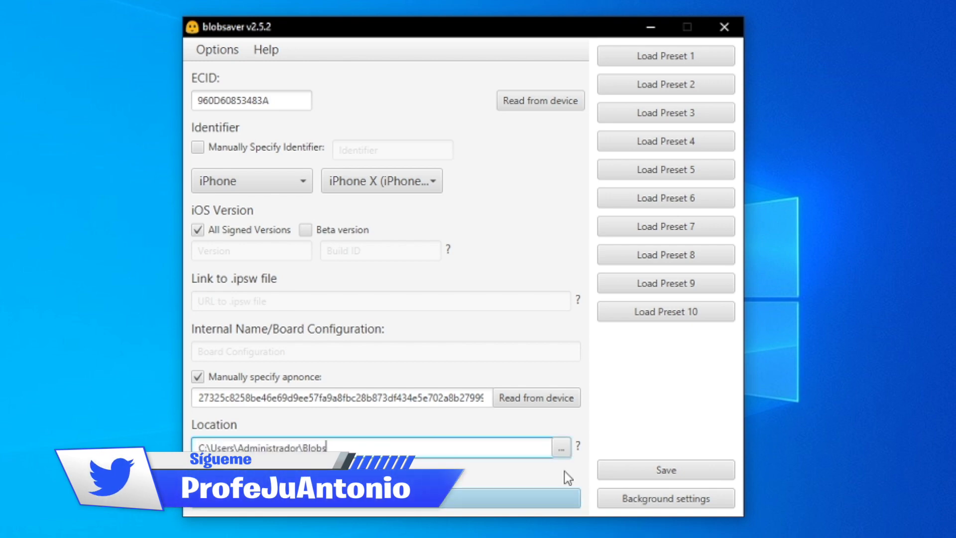
{"action": "left_click", "coordinate": [562, 450]}
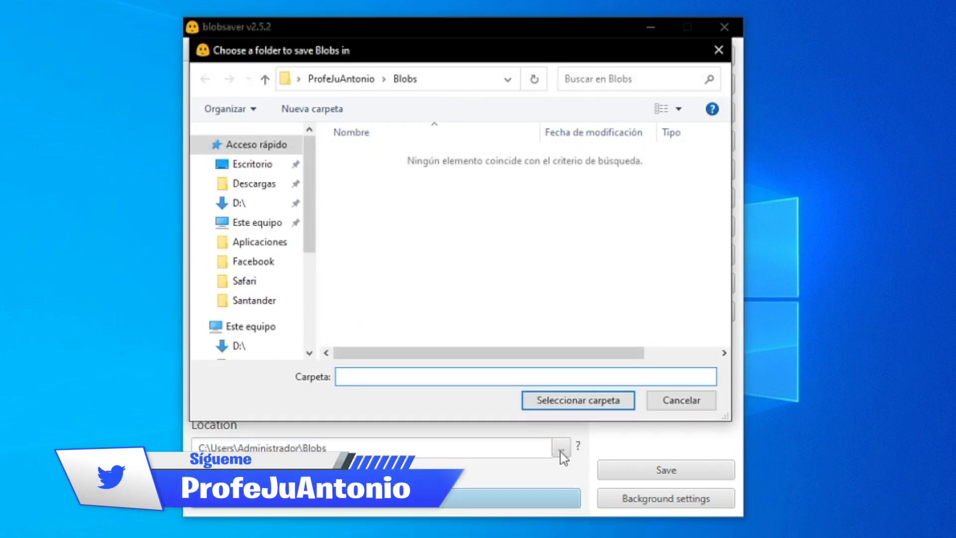
{"action": "left_click", "coordinate": [671, 403]}
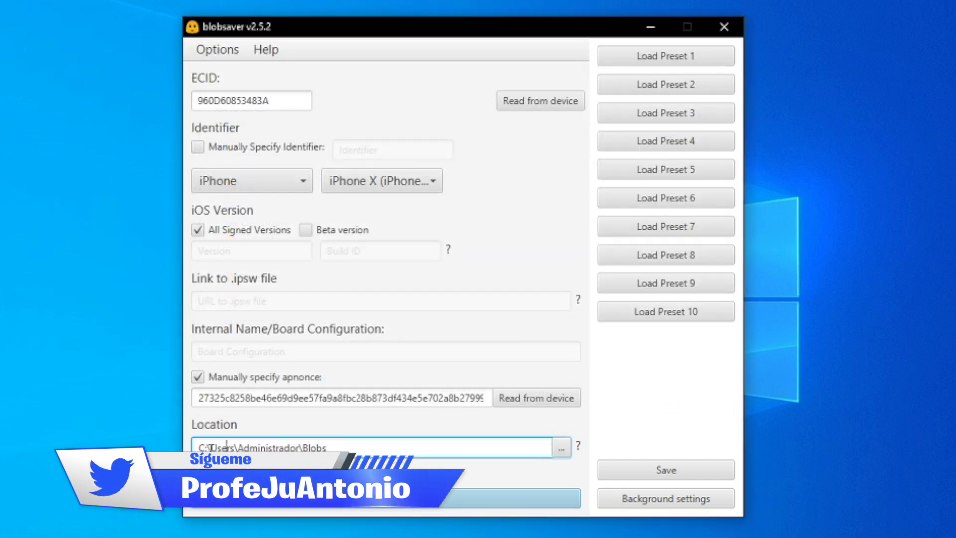
{"action": "left_click_drag", "start_coordinate": [210, 448], "coordinate": [327, 449]}
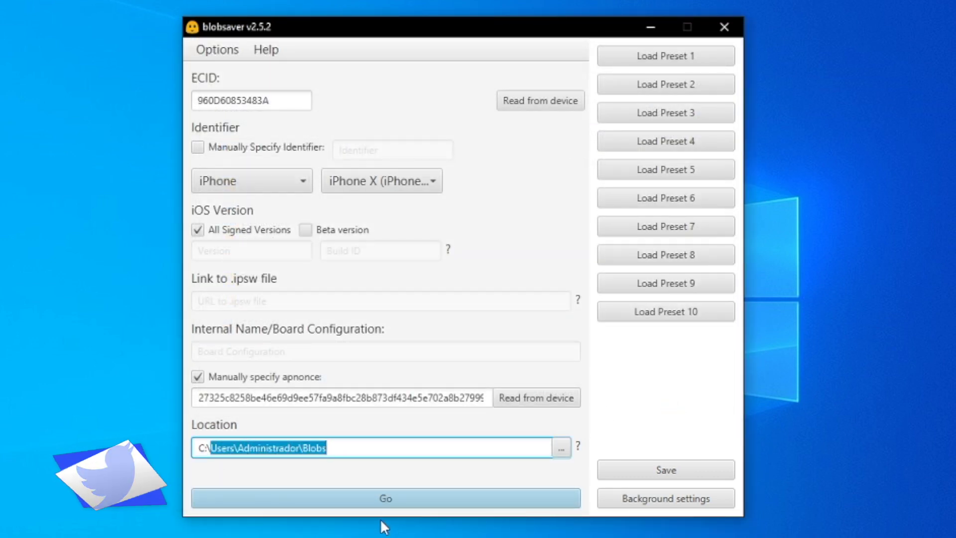
{"action": "key", "text": "super+e"}
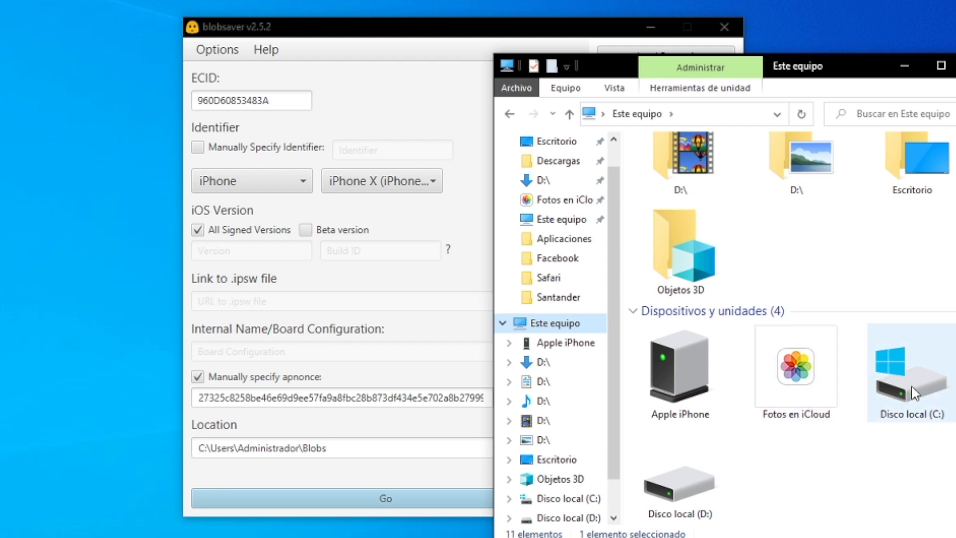
Browse to C:\Usuarios\Administrador\Blobs and select the iOS 13.5 and 13.5.1 blob files.
{"action": "double_click", "coordinate": [904, 388]}
{"action": "double_click", "coordinate": [673, 233]}
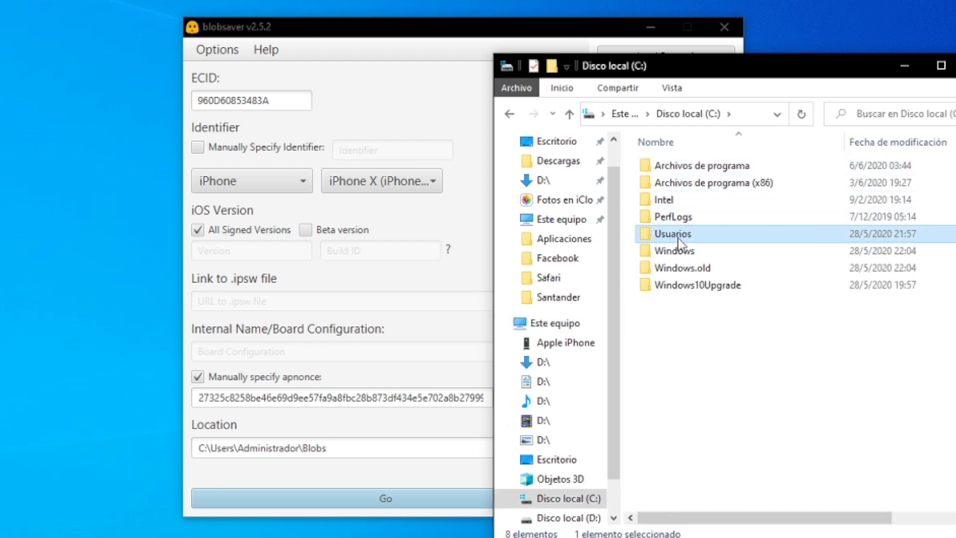
{"action": "double_click", "coordinate": [667, 183]}
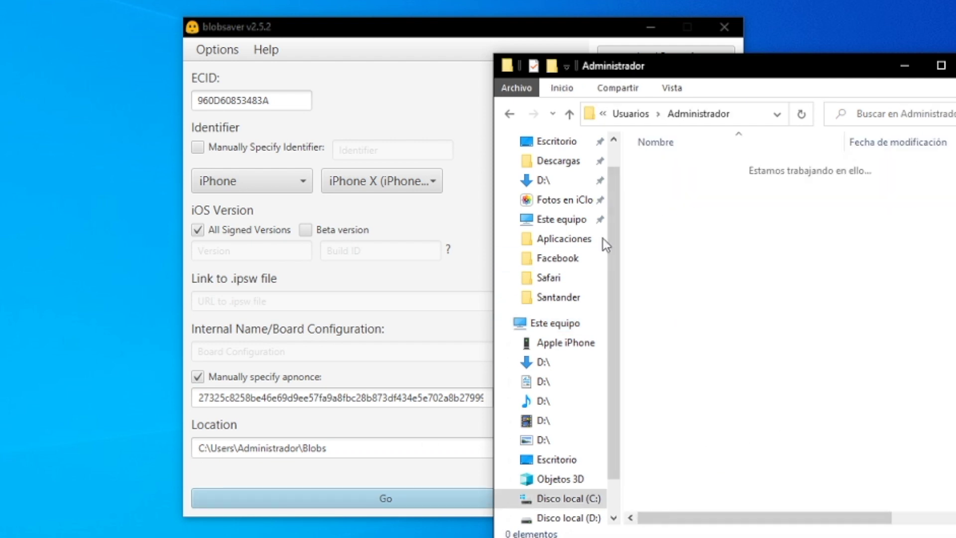
{"action": "double_click", "coordinate": [668, 199]}
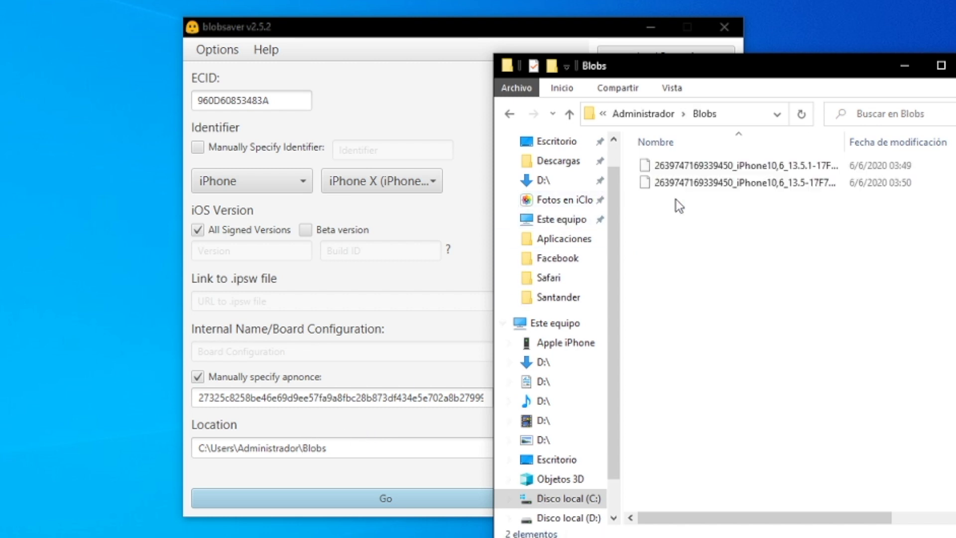
{"action": "left_click", "coordinate": [806, 185]}
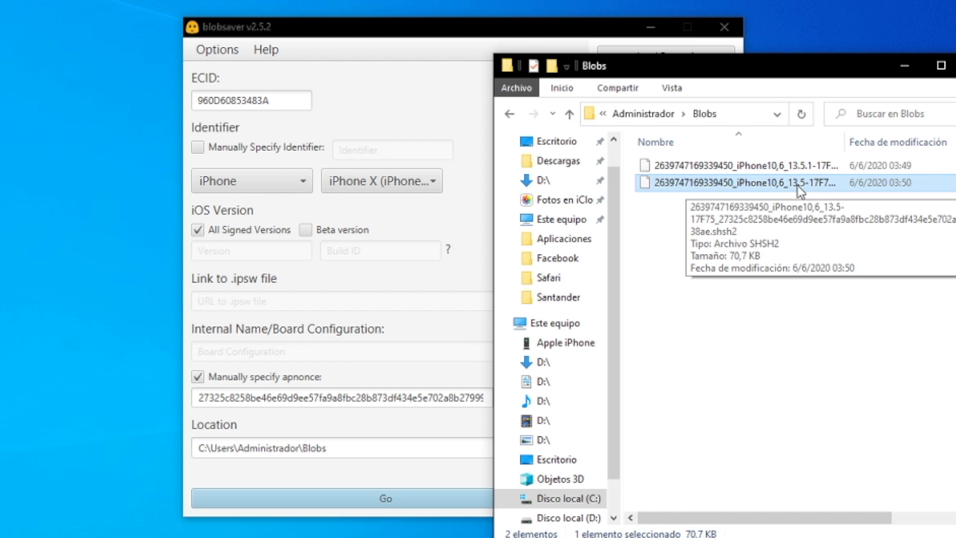
{"action": "left_click", "coordinate": [799, 167]}
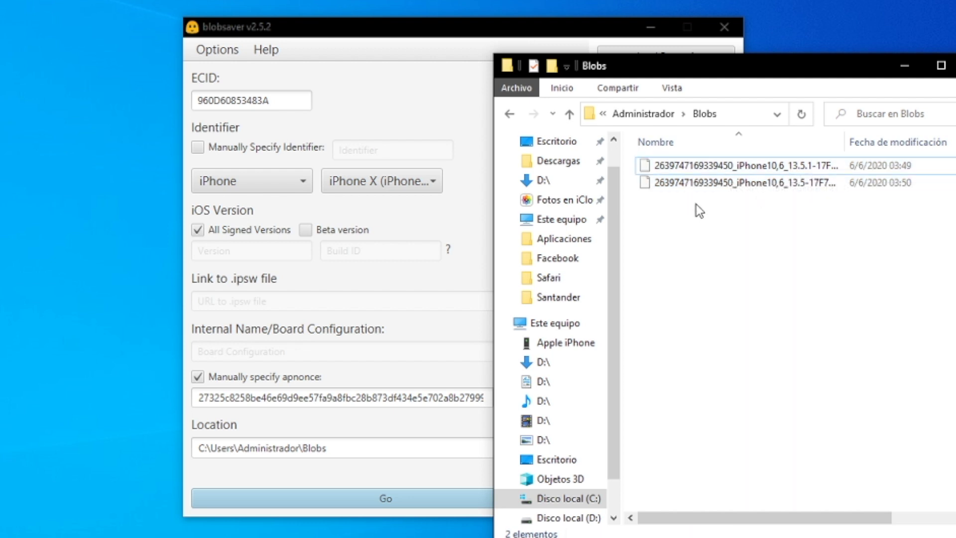
Create a folder named ix in Blobs, move both blob files into it, and minimize Explorer.
{"action": "right_click", "coordinate": [712, 269]}
{"action": "mouse_move", "coordinate": [802, 441]}
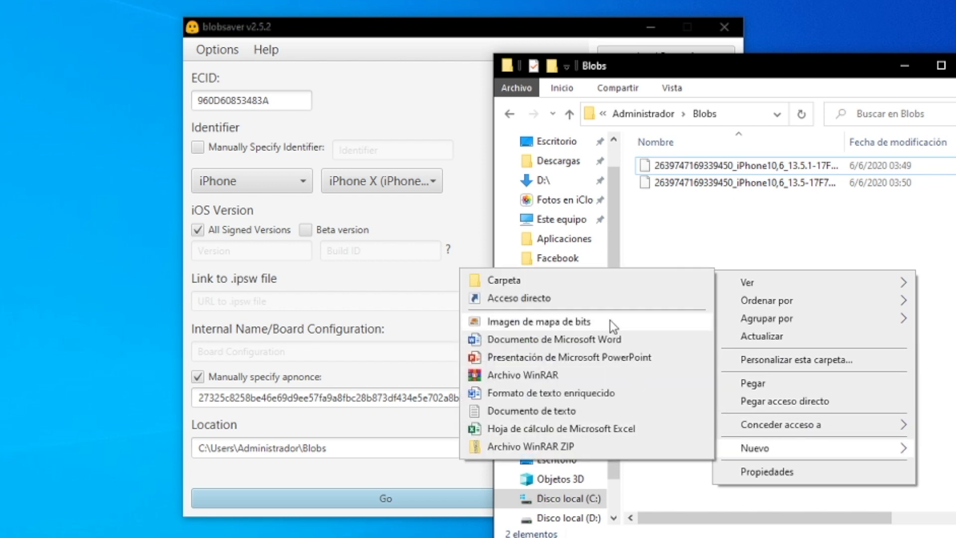
{"action": "left_click", "coordinate": [587, 284]}
{"action": "key", "text": "BackSpace"}
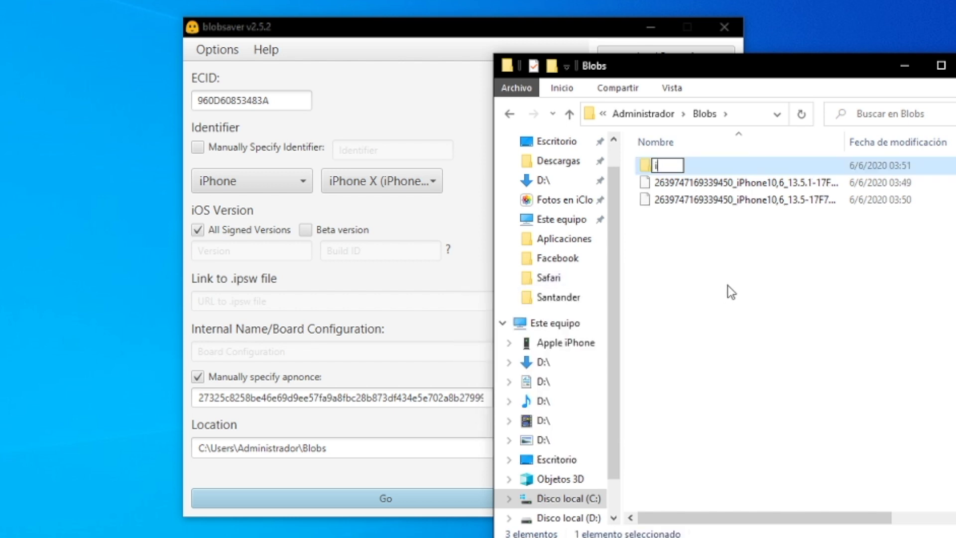
{"action": "type", "text": "ix"}
{"action": "left_click", "coordinate": [725, 277]}
{"action": "left_click_drag", "start_coordinate": [704, 224], "coordinate": [659, 167]}
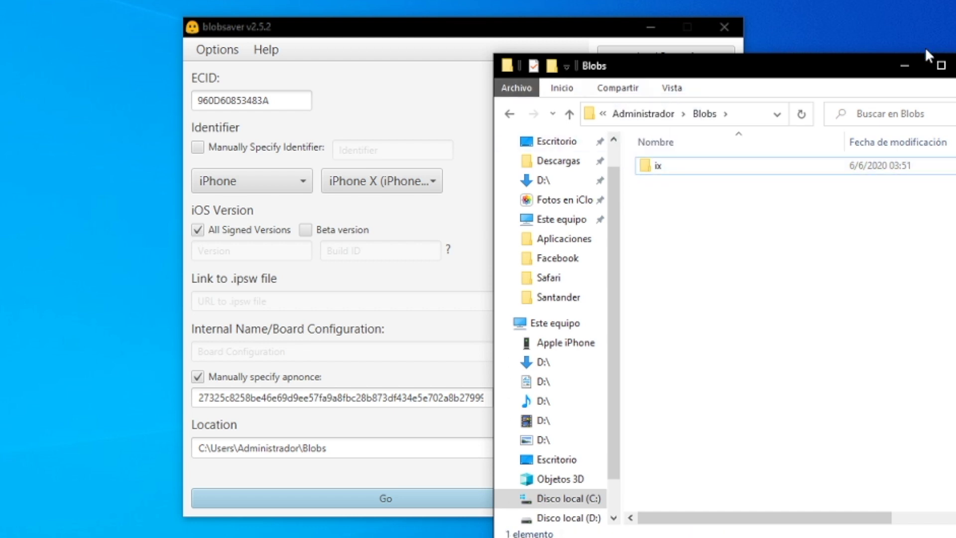
{"action": "left_click", "coordinate": [905, 65]}
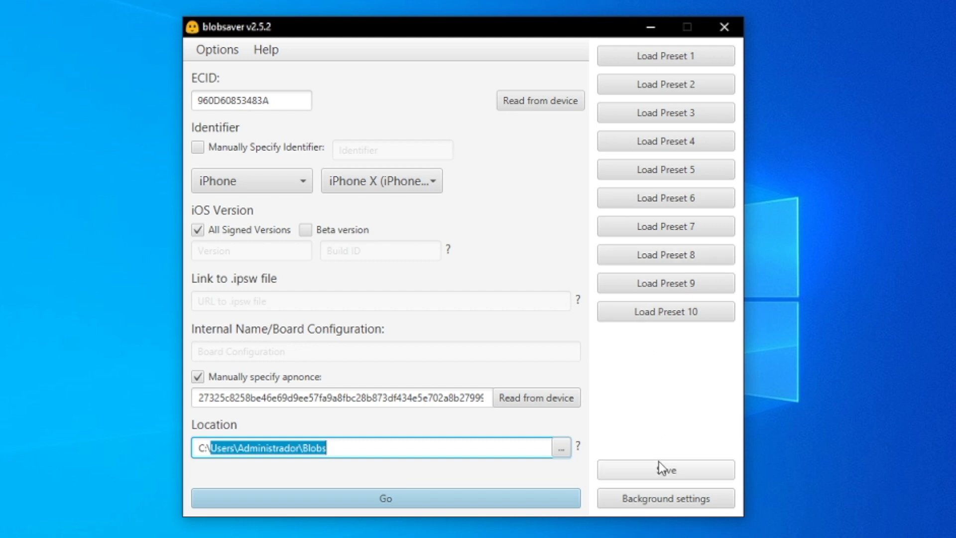
Save the current settings into Preset 1 under the name X.
{"action": "left_click", "coordinate": [667, 475]}
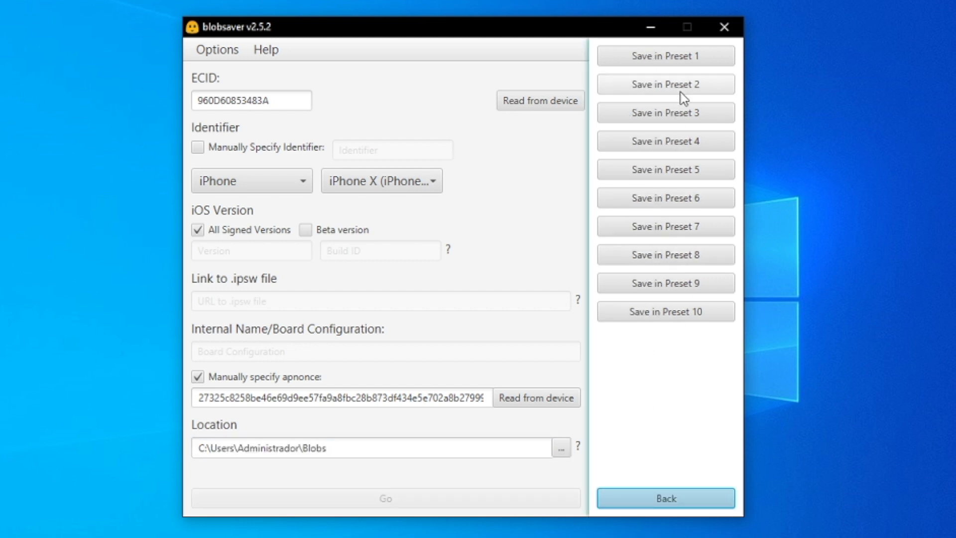
{"action": "left_click", "coordinate": [712, 56]}
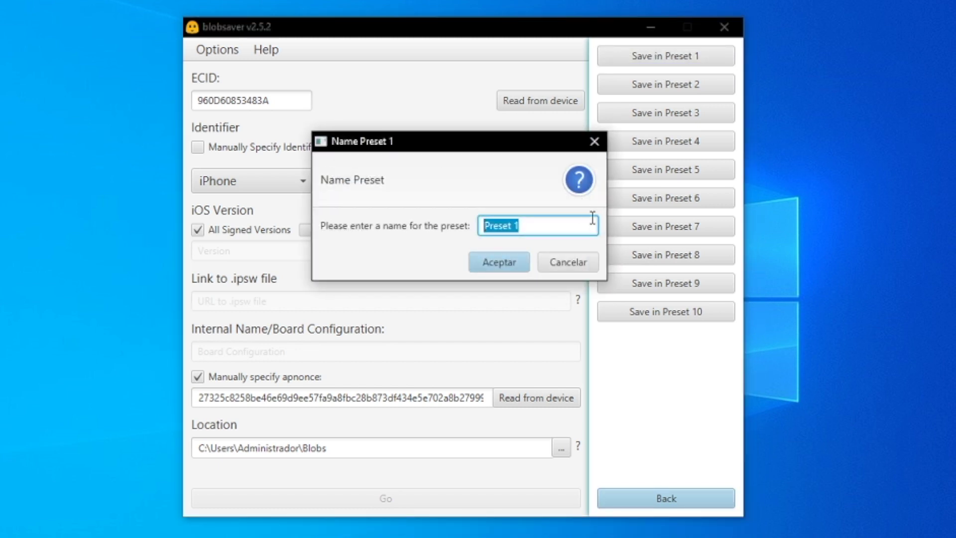
{"action": "type", "text": "X"}
{"action": "left_click", "coordinate": [502, 267]}
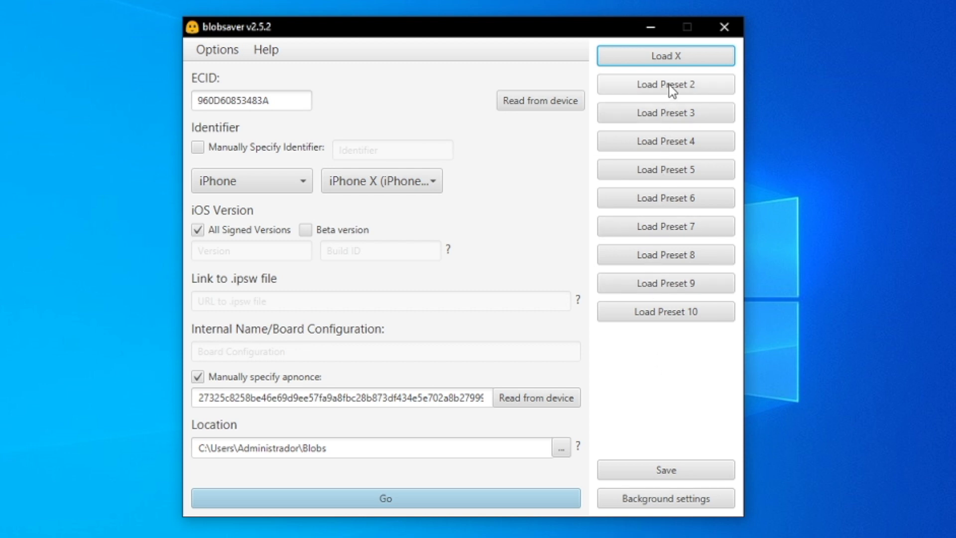
{"action": "left_click", "coordinate": [679, 57]}
{"action": "left_click", "coordinate": [293, 108]}
{"action": "double_click", "coordinate": [293, 108]}
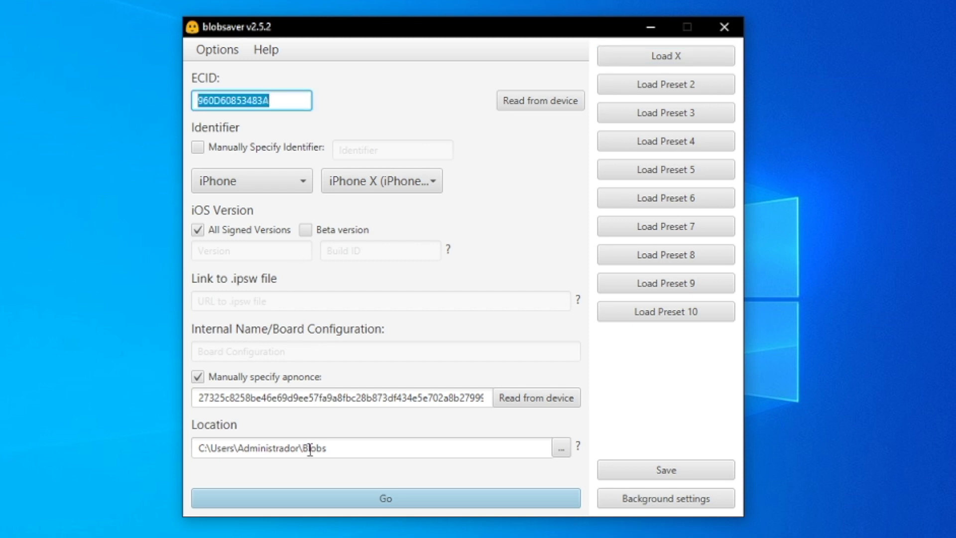
{"action": "double_click", "coordinate": [329, 397]}
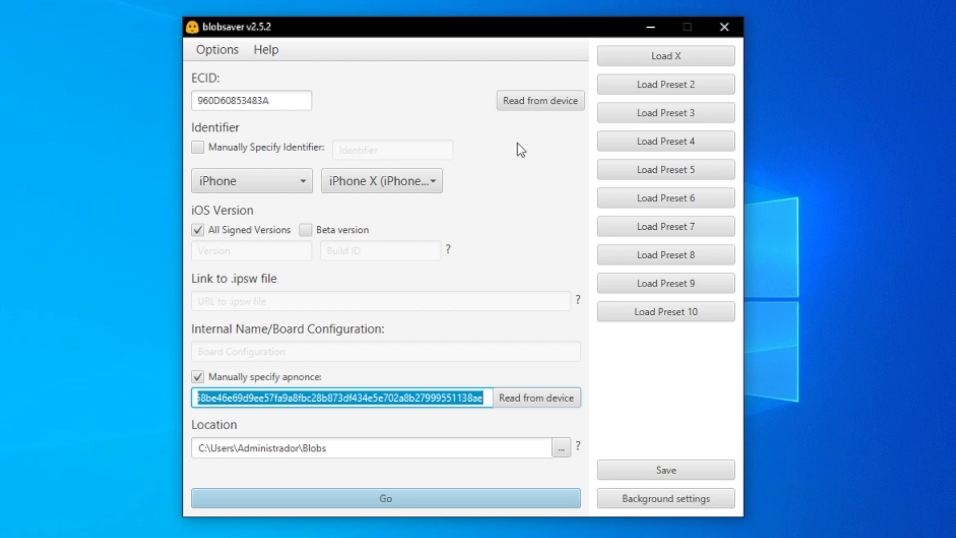
{"action": "left_click", "coordinate": [526, 103]}
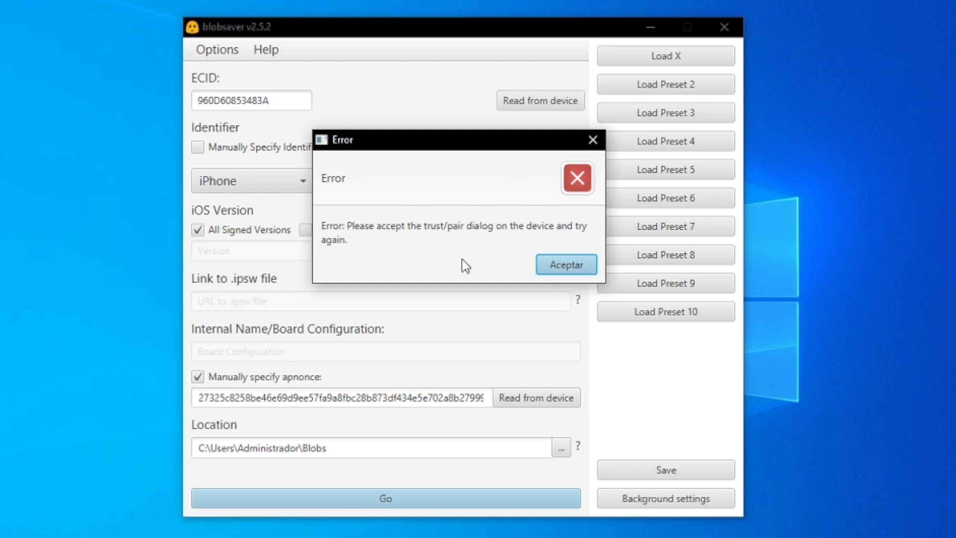
{"action": "left_click", "coordinate": [583, 265]}
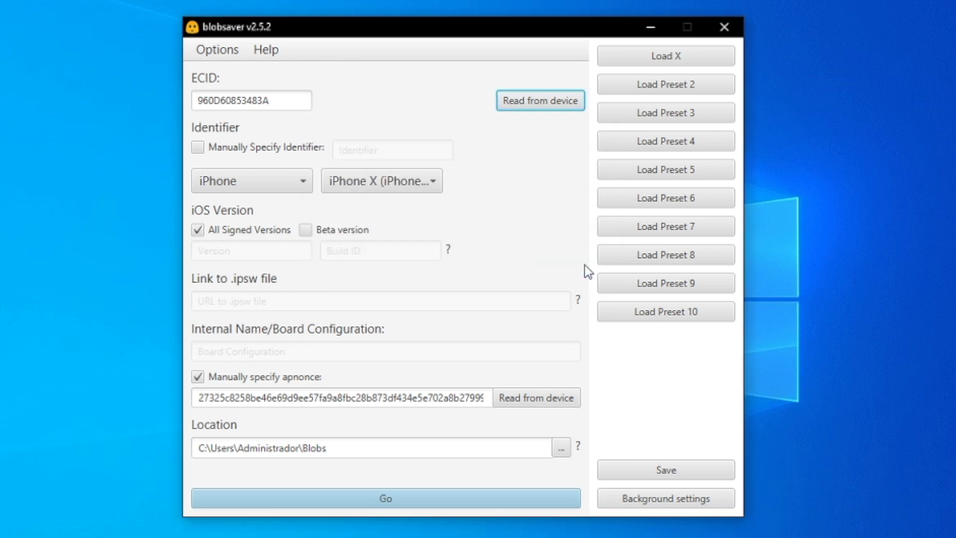
Read the iPhone SE's ECID and a manually specified apnonce from the connected device (board N69AP).
{"action": "left_click", "coordinate": [531, 102]}
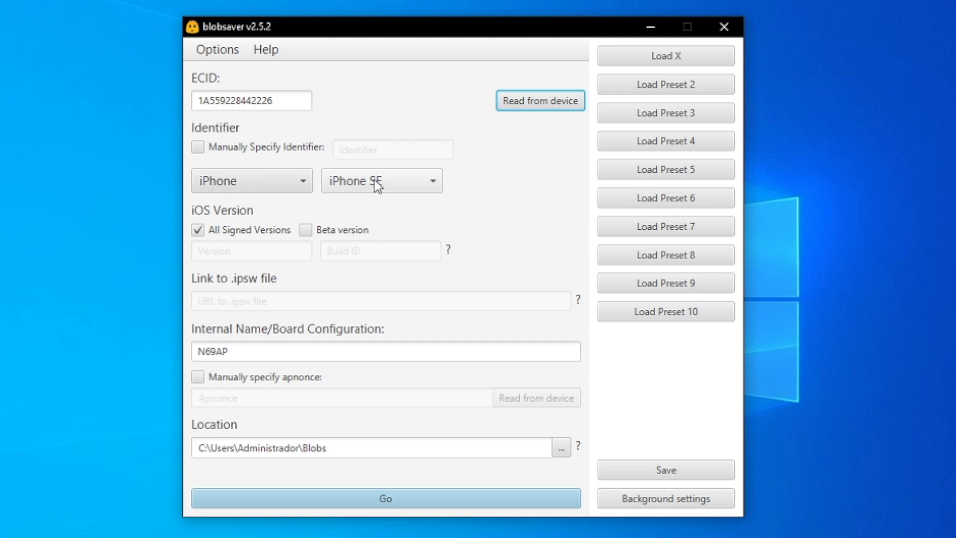
{"action": "left_click", "coordinate": [197, 378]}
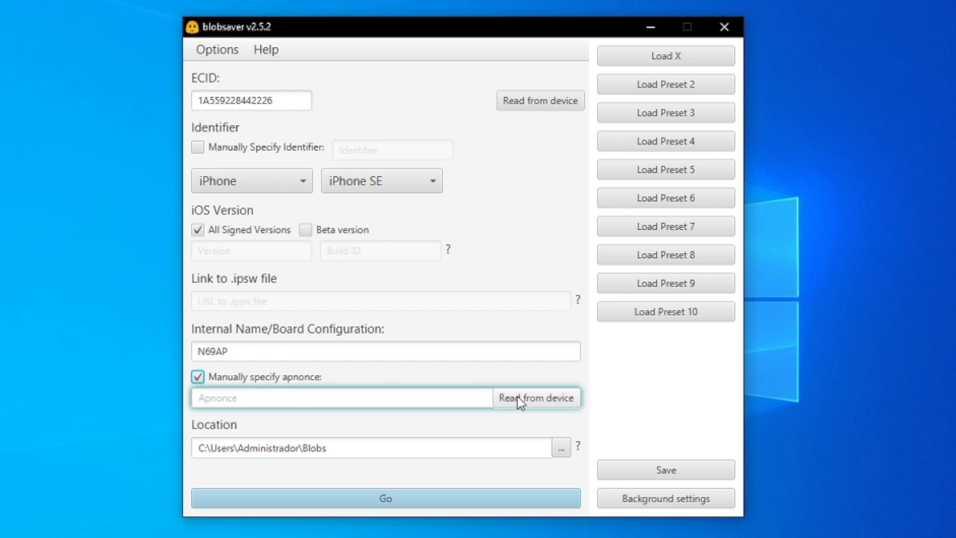
{"action": "left_click", "coordinate": [518, 398]}
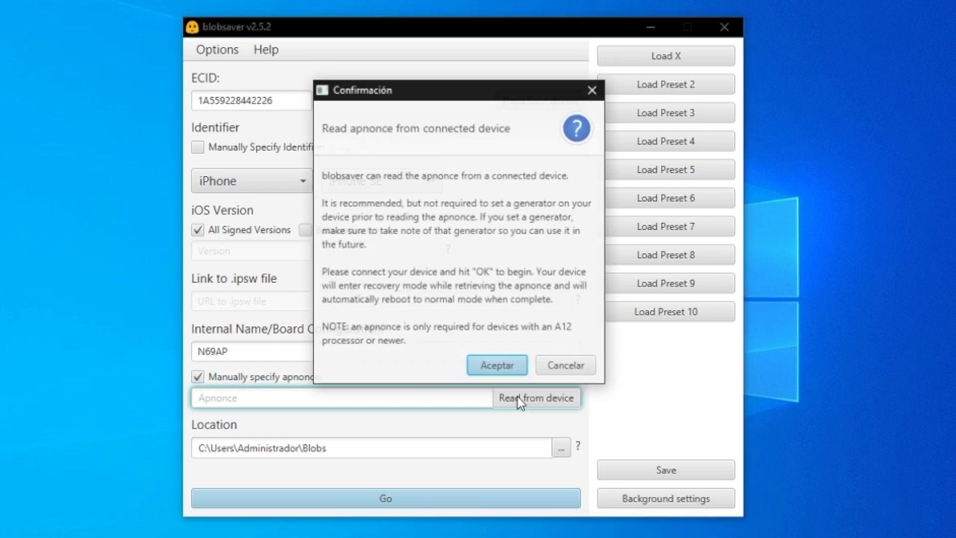
{"action": "left_click", "coordinate": [496, 368]}
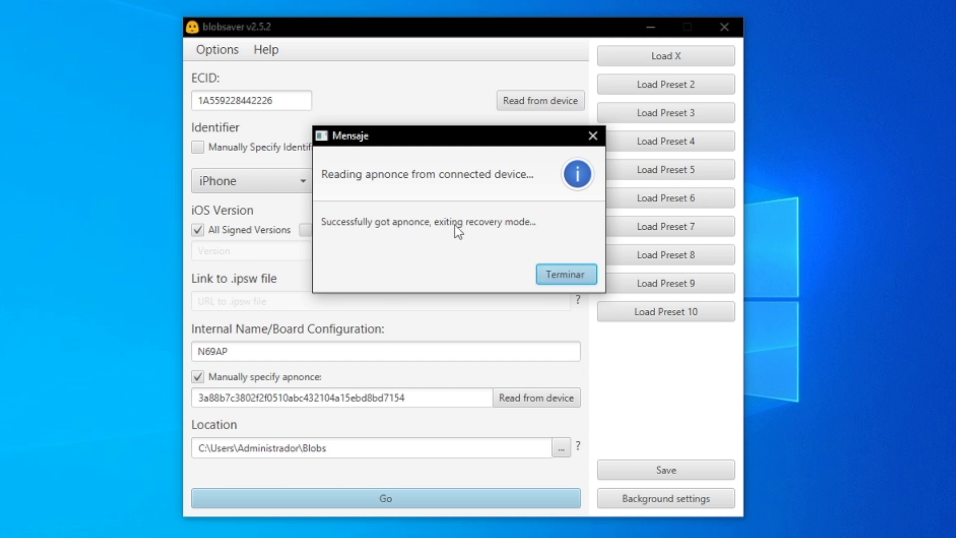
{"action": "left_click", "coordinate": [571, 276]}
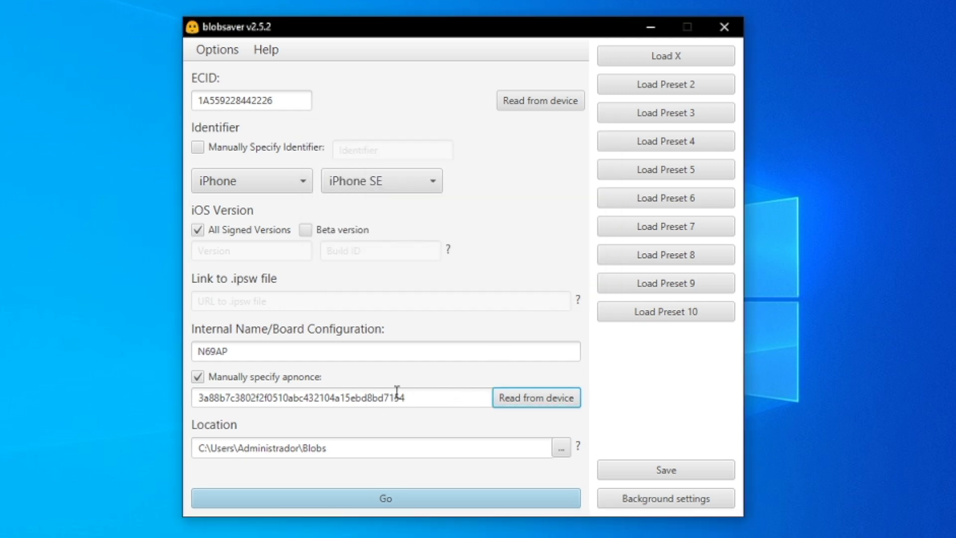
Save the iPhone SE blobs for iOS 13.5.1 and 13.5 and dismiss the success message.
{"action": "left_click", "coordinate": [400, 506]}
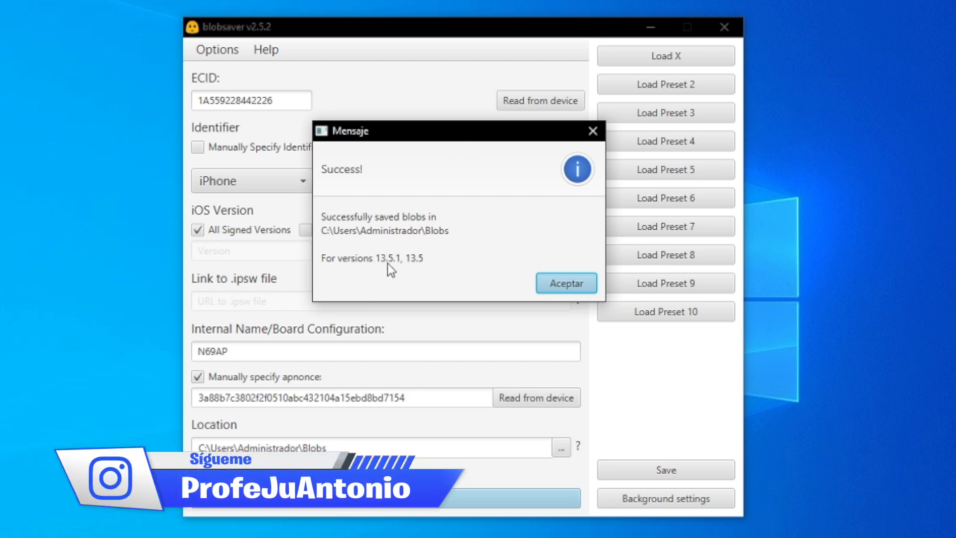
{"action": "left_click", "coordinate": [565, 280]}
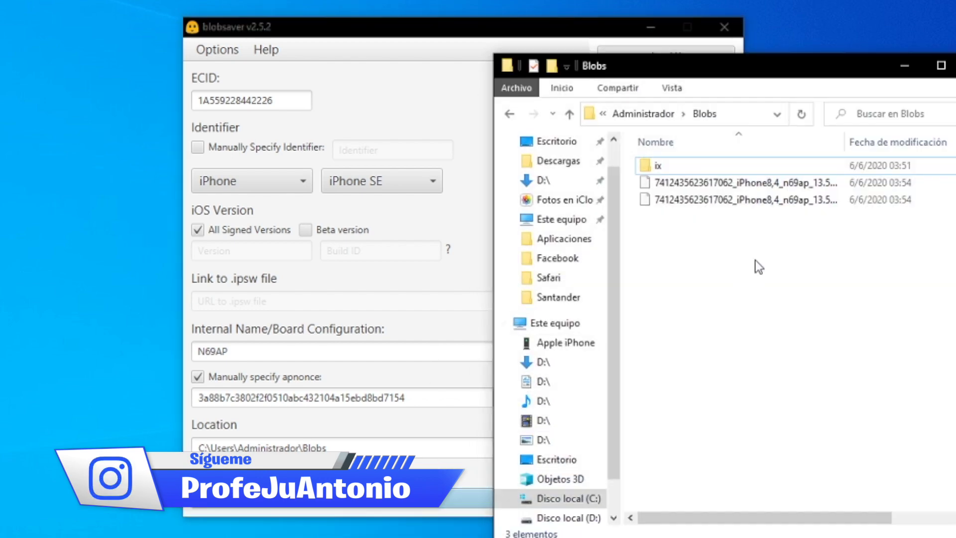
Widen the Name column to see the two new iPhone SE blob files in full.
{"action": "left_click", "coordinate": [782, 184]}
{"action": "left_click_drag", "start_coordinate": [844, 142], "coordinate": [875, 141]}
{"action": "left_click", "coordinate": [830, 200]}
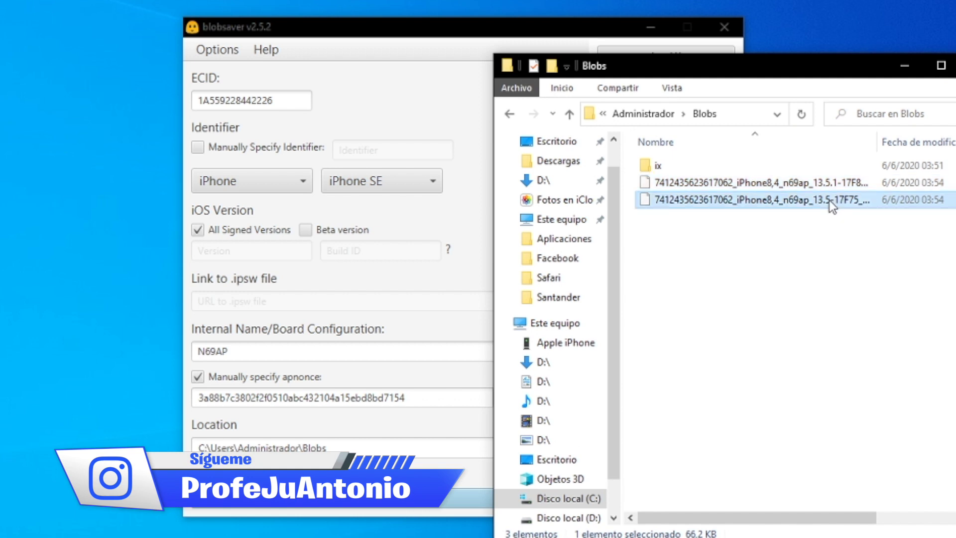
{"action": "key", "text": "Up"}
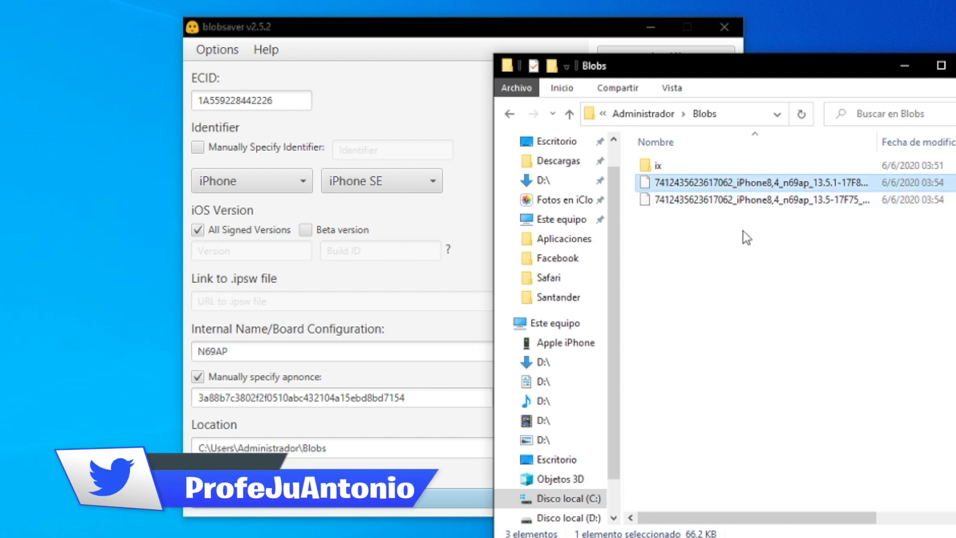
{"action": "left_click", "coordinate": [744, 231]}
Create a new folder named 'se' inside Blobs.
{"action": "right_click", "coordinate": [705, 265]}
{"action": "mouse_move", "coordinate": [778, 459]}
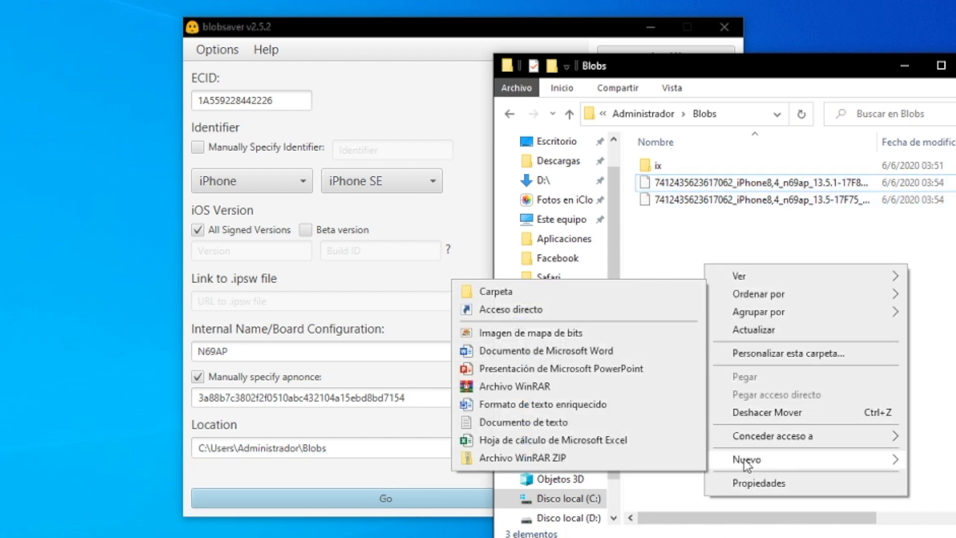
{"action": "left_click", "coordinate": [573, 293]}
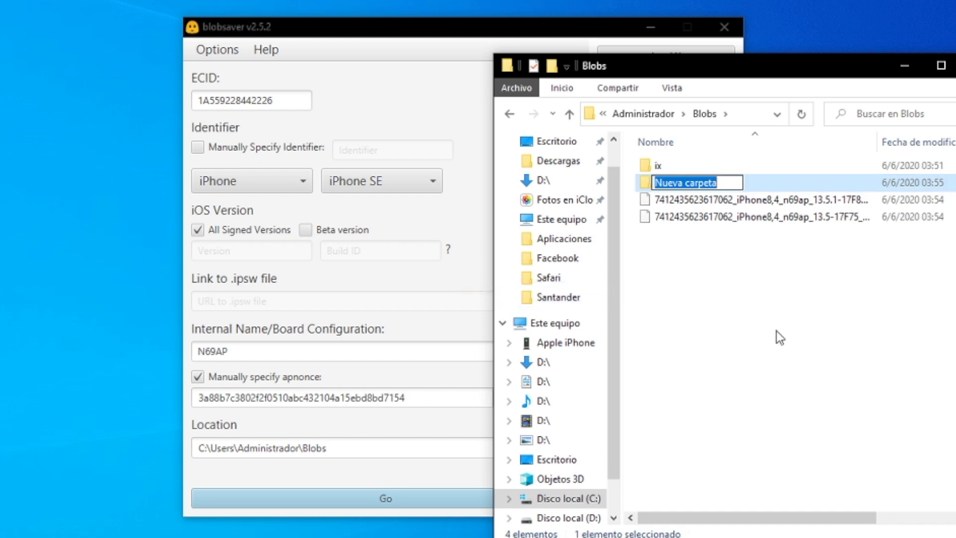
{"action": "type", "text": "se"}
{"action": "key", "text": "Return"}
Move both iPhone SE blob files into the se folder and minimize Explorer.
{"action": "left_click_drag", "start_coordinate": [693, 254], "coordinate": [660, 183]}
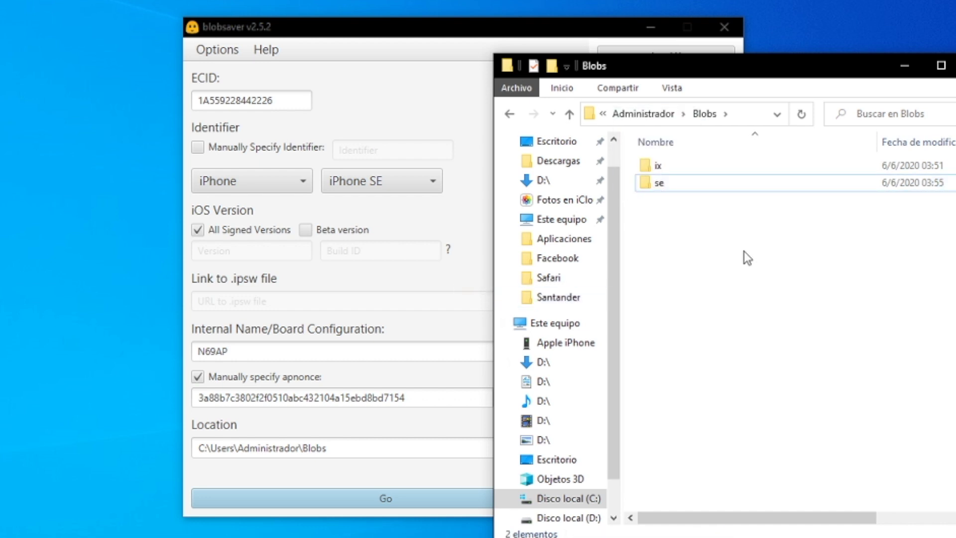
{"action": "left_click_drag", "start_coordinate": [715, 228], "coordinate": [647, 162]}
{"action": "left_click", "coordinate": [704, 225]}
{"action": "left_click", "coordinate": [906, 65]}
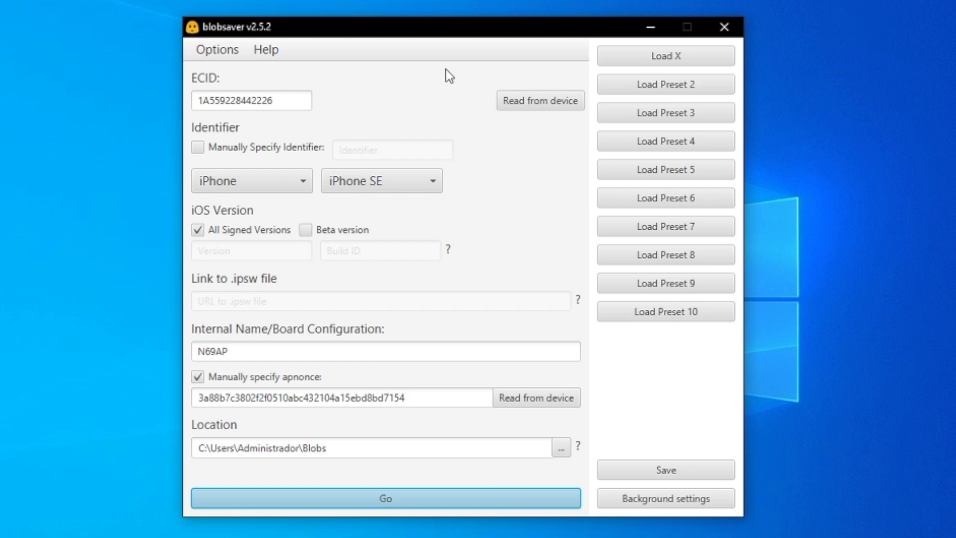
Store the iPhone SE settings in Preset 2 named 'SE', then load the X preset.
{"action": "left_click", "coordinate": [694, 469]}
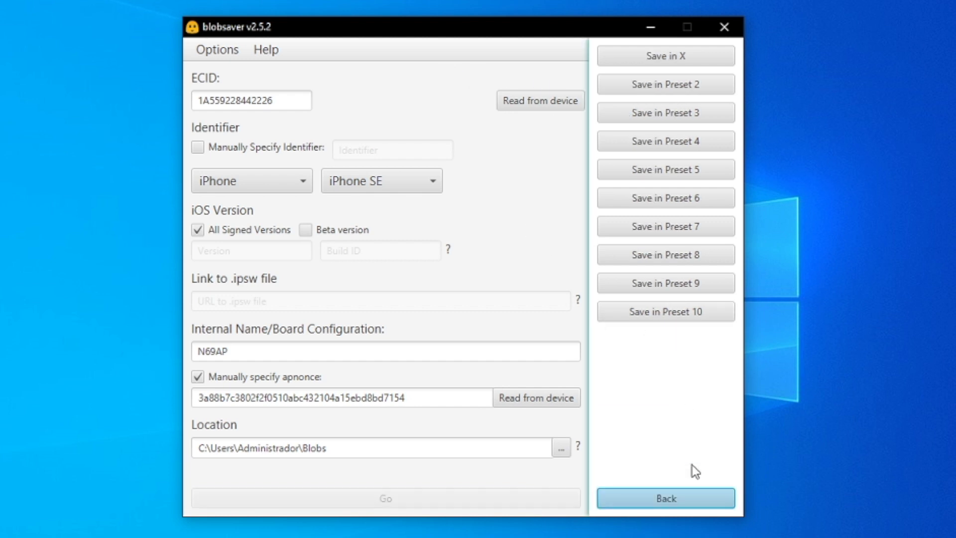
{"action": "left_click", "coordinate": [700, 88]}
{"action": "type", "text": "SE"}
{"action": "left_click", "coordinate": [496, 261]}
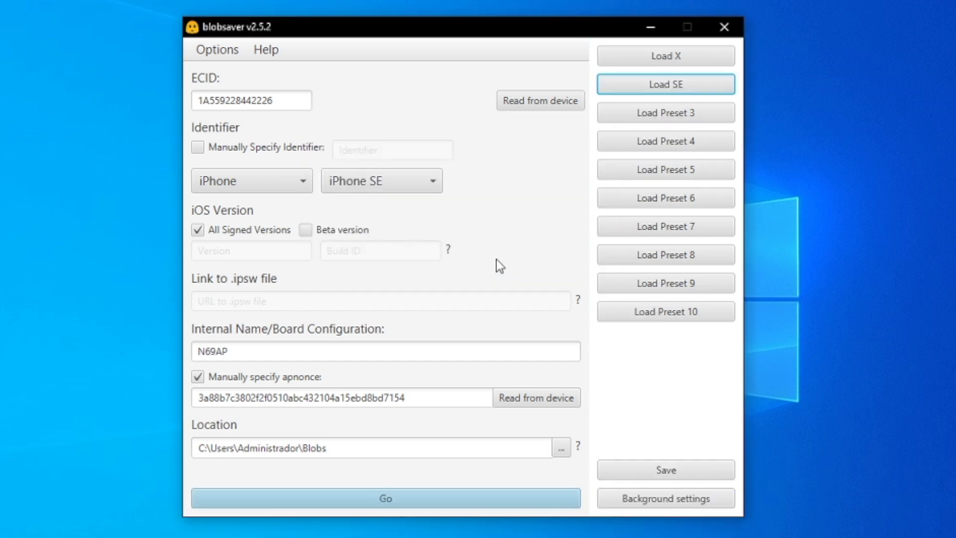
{"action": "left_click", "coordinate": [675, 55]}
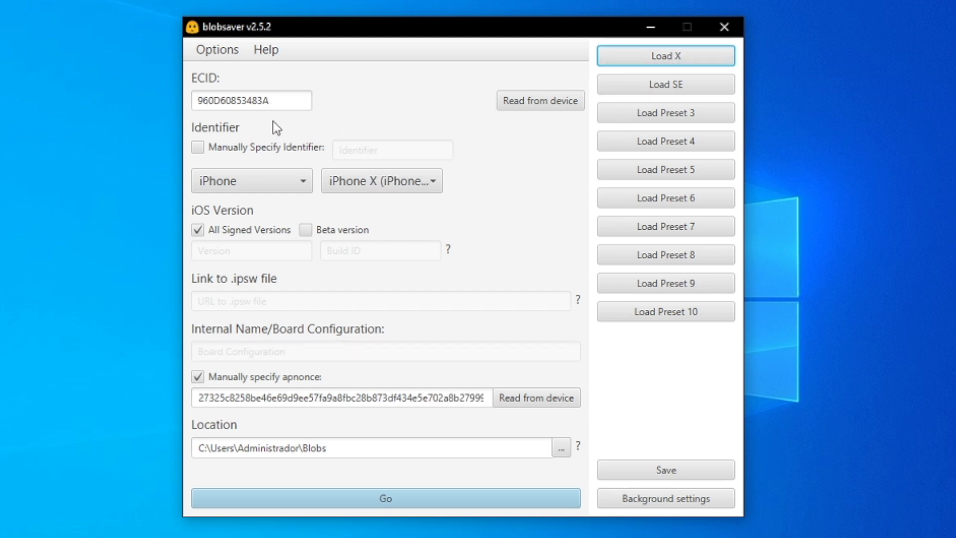
Switch back and forth between the X and SE presets to compare their settings.
{"action": "left_click", "coordinate": [694, 57]}
{"action": "left_click", "coordinate": [694, 82]}
{"action": "left_click", "coordinate": [693, 58]}
{"action": "left_click", "coordinate": [695, 82]}
{"action": "left_click", "coordinate": [694, 59]}
{"action": "left_click", "coordinate": [695, 79]}
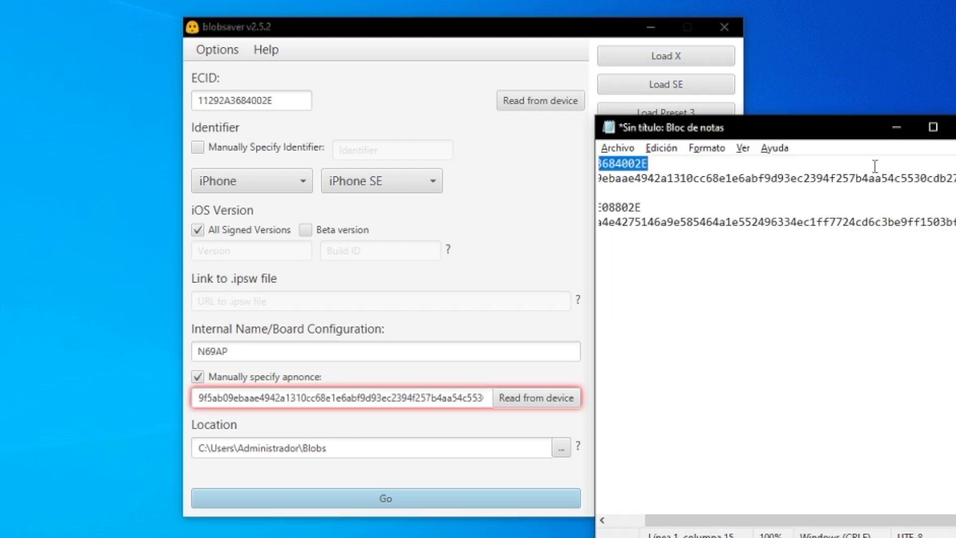
Paste the iPhone SE apnonce from the Notepad notes into blobsaver's apnonce field.
{"action": "left_click", "coordinate": [292, 101]}
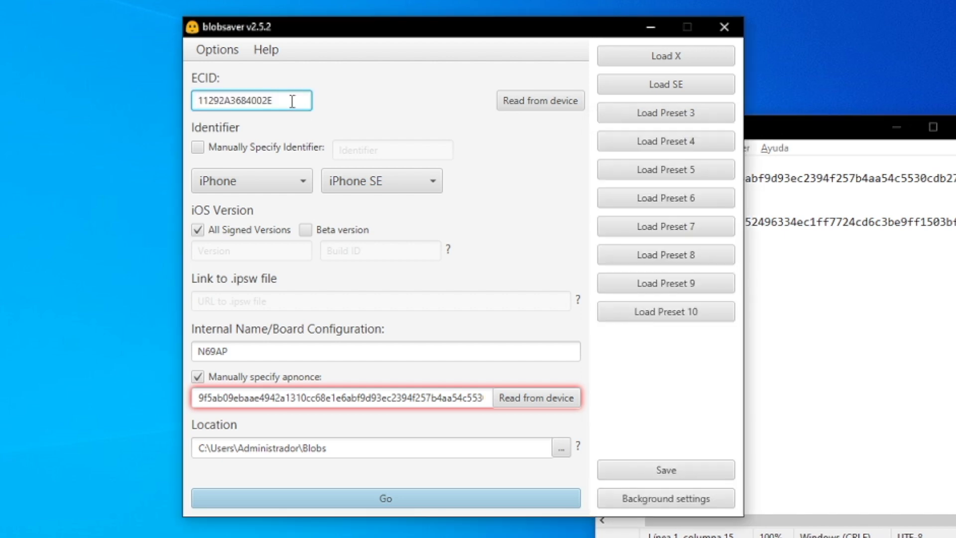
{"action": "key", "text": "alt+Tab"}
{"action": "double_click", "coordinate": [742, 178]}
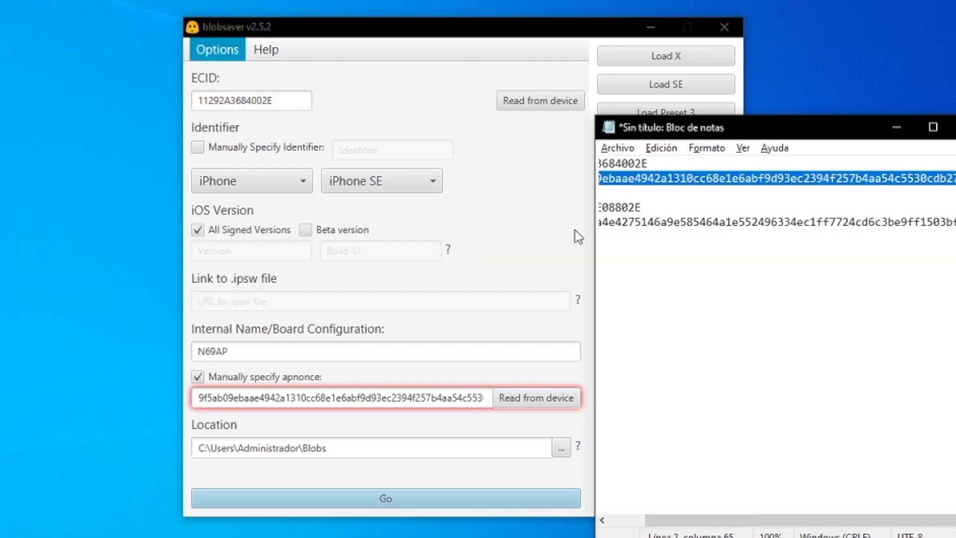
{"action": "left_click", "coordinate": [483, 216]}
{"action": "double_click", "coordinate": [438, 391]}
{"action": "type", "text": "9f5ab09ebaae4942a1310cc68e1e6abf9d93ec2394f257b4aa54c5530cdb27f5"}
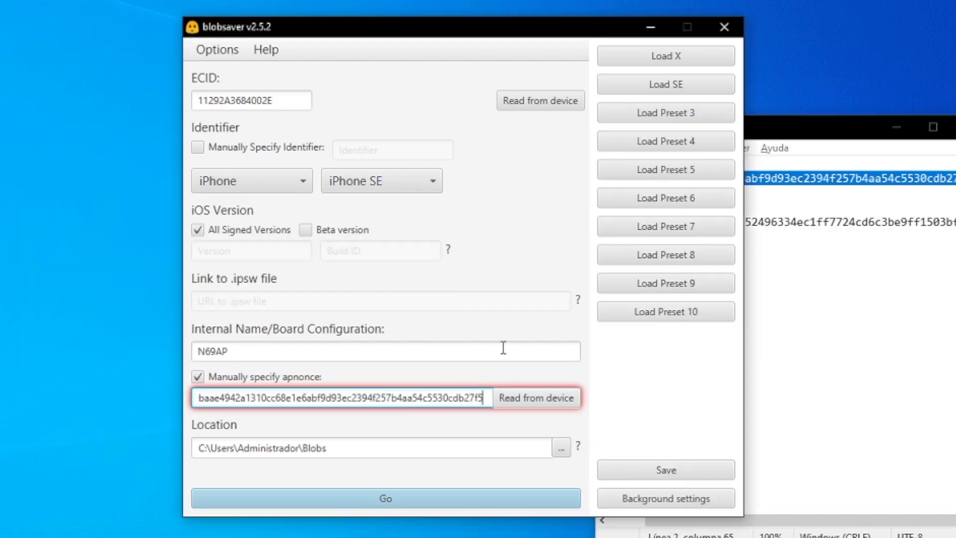
{"action": "left_click", "coordinate": [802, 236]}
{"action": "left_click_drag", "start_coordinate": [668, 183], "coordinate": [551, 154]}
{"action": "left_click", "coordinate": [441, 178]}
{"action": "left_click", "coordinate": [431, 181]}
Select iPhone XR as the device model and save its blobs.
{"action": "scroll", "coordinate": [444, 280], "scroll_direction": "down", "scroll_amount": 5}
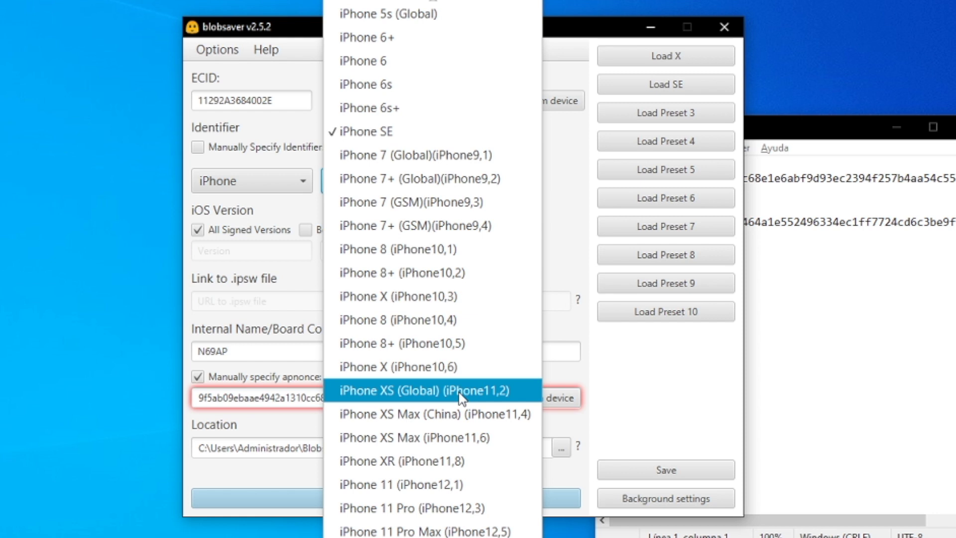
{"action": "left_click", "coordinate": [455, 461]}
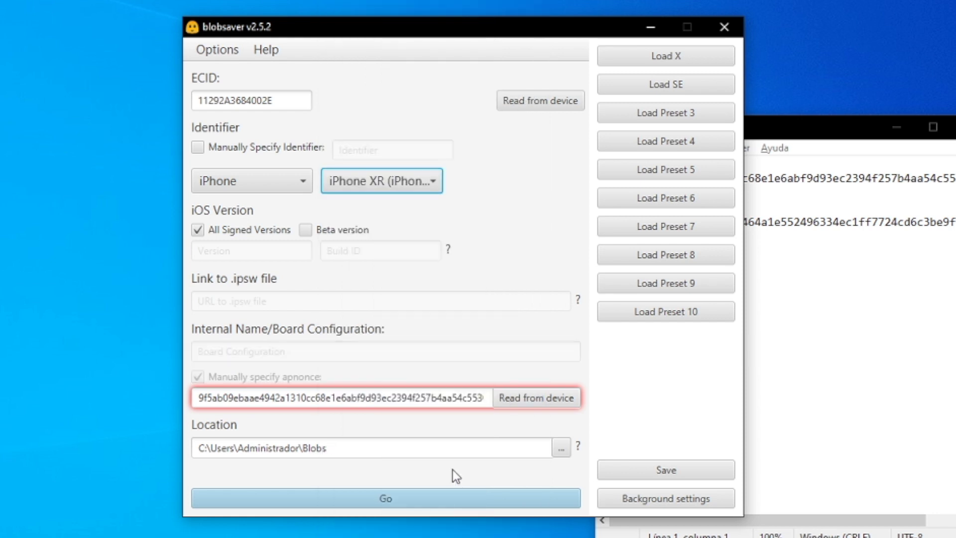
{"action": "left_click", "coordinate": [407, 494]}
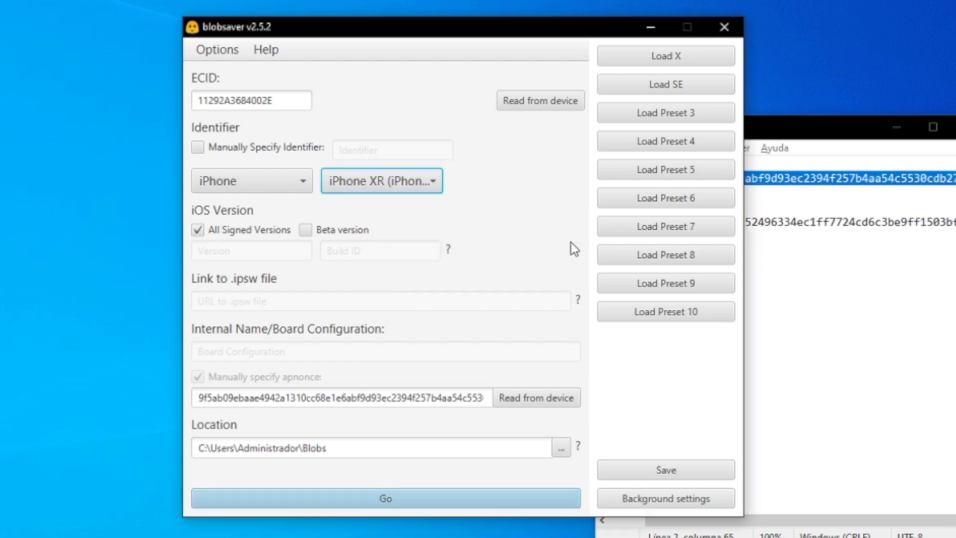
Store the iPhone XR settings in Preset 3 named 'XR'.
{"action": "left_click", "coordinate": [691, 479]}
{"action": "left_click", "coordinate": [701, 116]}
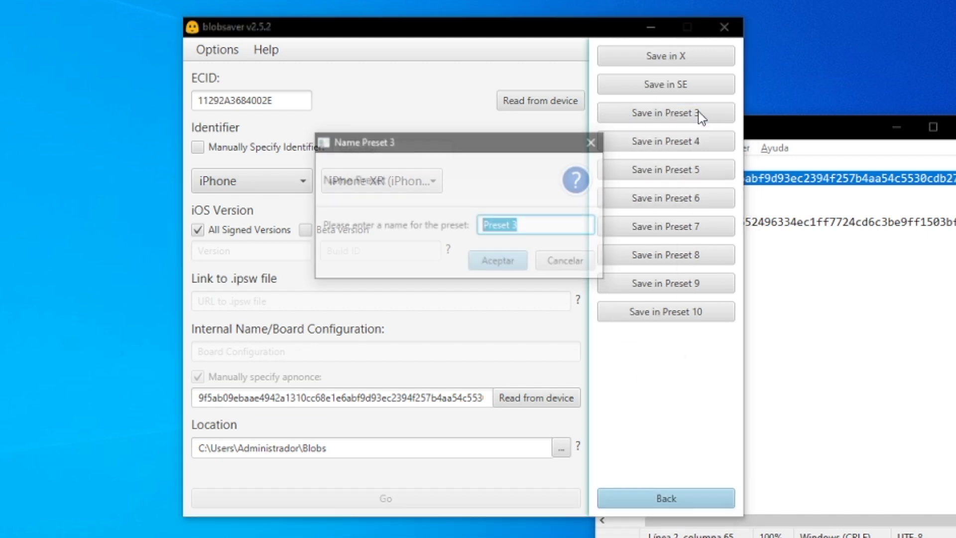
{"action": "type", "text": "XR"}
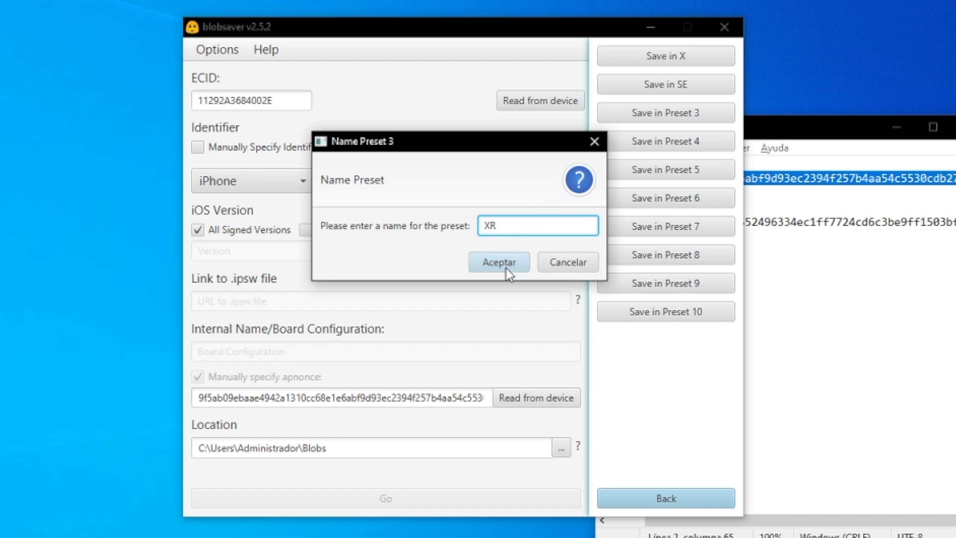
{"action": "left_click", "coordinate": [506, 264]}
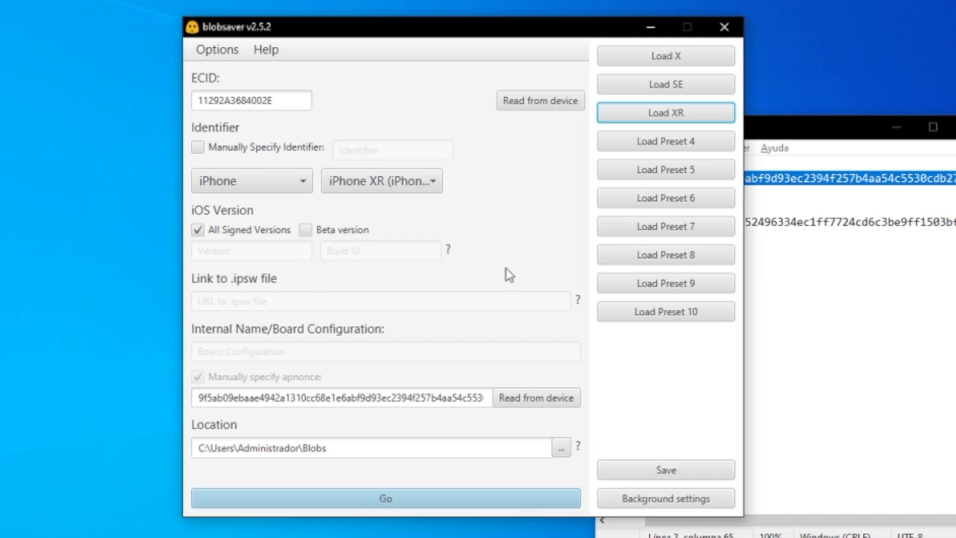
{"action": "left_click", "coordinate": [784, 244]}
Copy the second phone's ECID and apnonce from Notepad into blobsaver's ECID and apnonce fields.
{"action": "double_click", "coordinate": [624, 207]}
{"action": "left_click", "coordinate": [292, 94]}
{"action": "key", "text": "ctrl+a"}
{"action": "left_click", "coordinate": [857, 244]}
{"action": "double_click", "coordinate": [840, 223]}
{"action": "key", "text": "ctrl+c"}
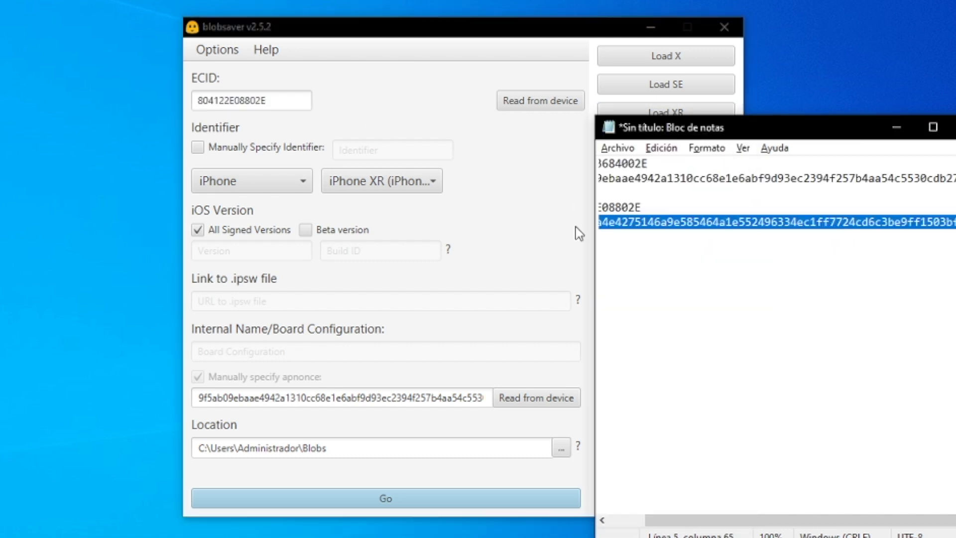
{"action": "left_click", "coordinate": [472, 314]}
{"action": "left_click", "coordinate": [451, 398]}
{"action": "key", "text": "ctrl+a"}
{"action": "key", "text": "ctrl+v"}
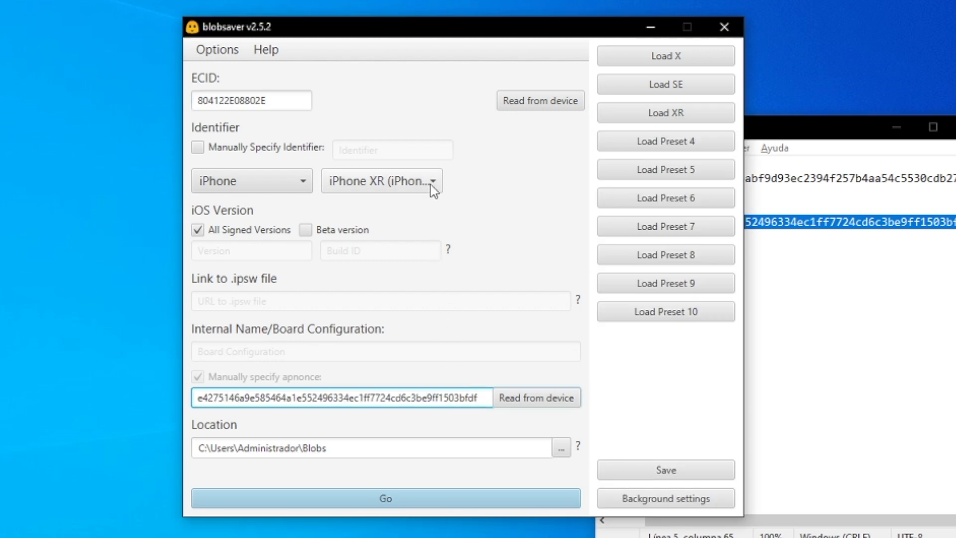
Choose iPhone 11 Pro Max and save its blobs for iOS 13.5.1 and 13.5.
{"action": "left_click", "coordinate": [431, 185]}
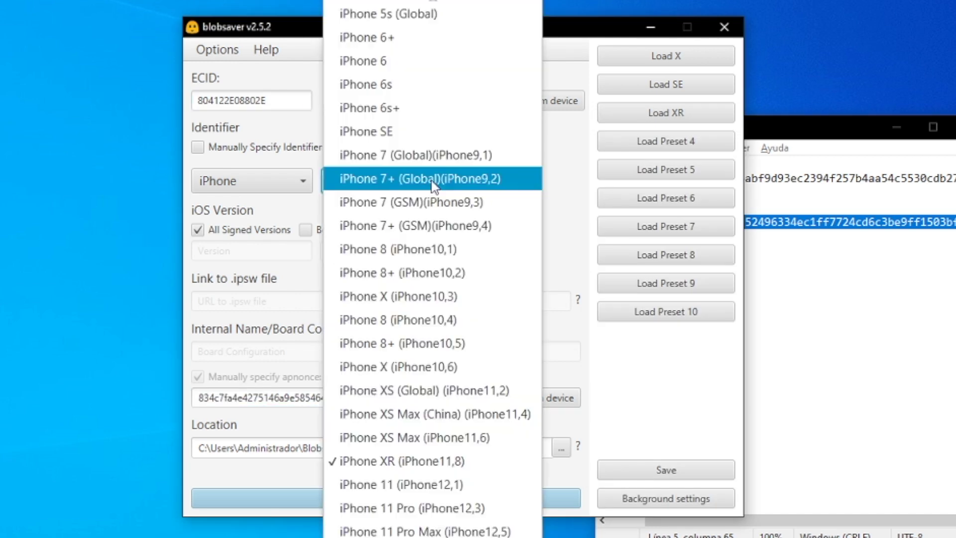
{"action": "left_click", "coordinate": [484, 532]}
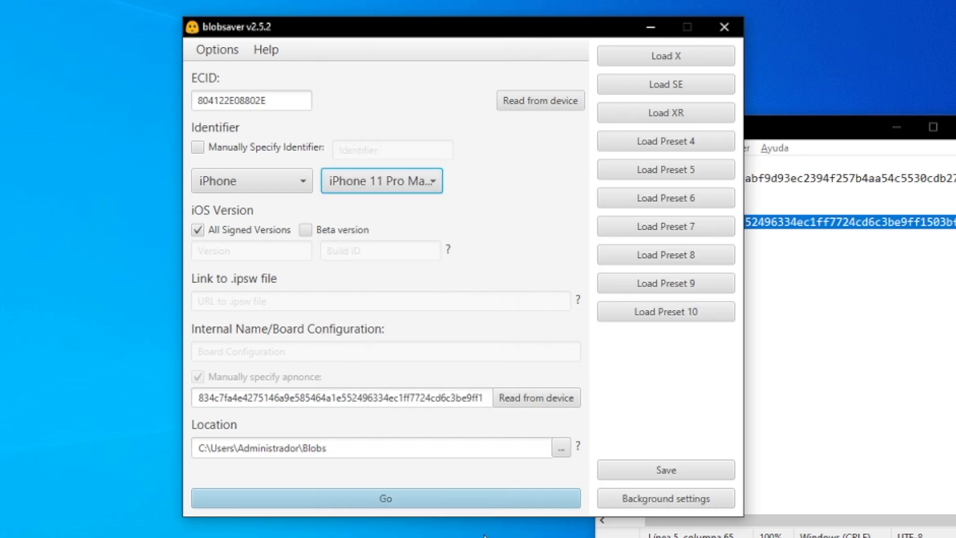
{"action": "left_click", "coordinate": [436, 500]}
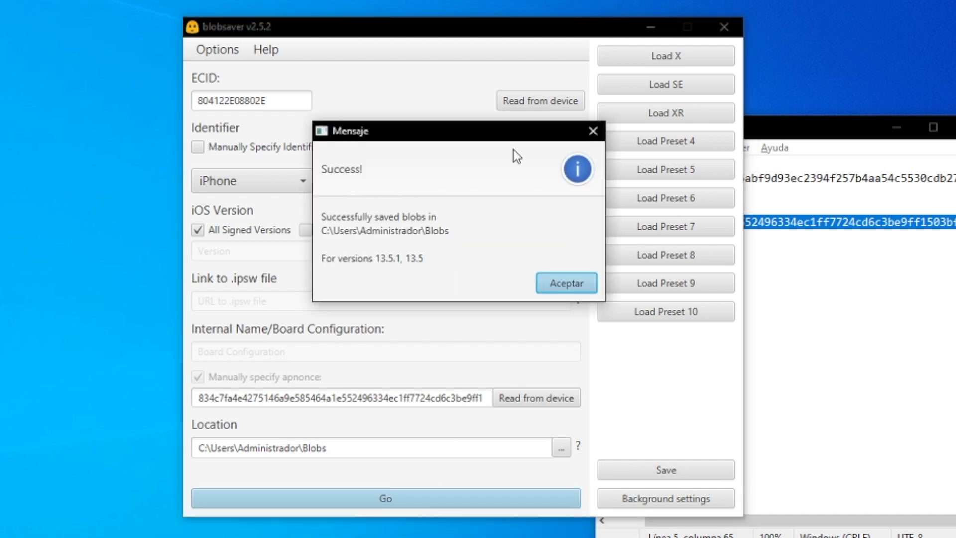
{"action": "left_click", "coordinate": [571, 289]}
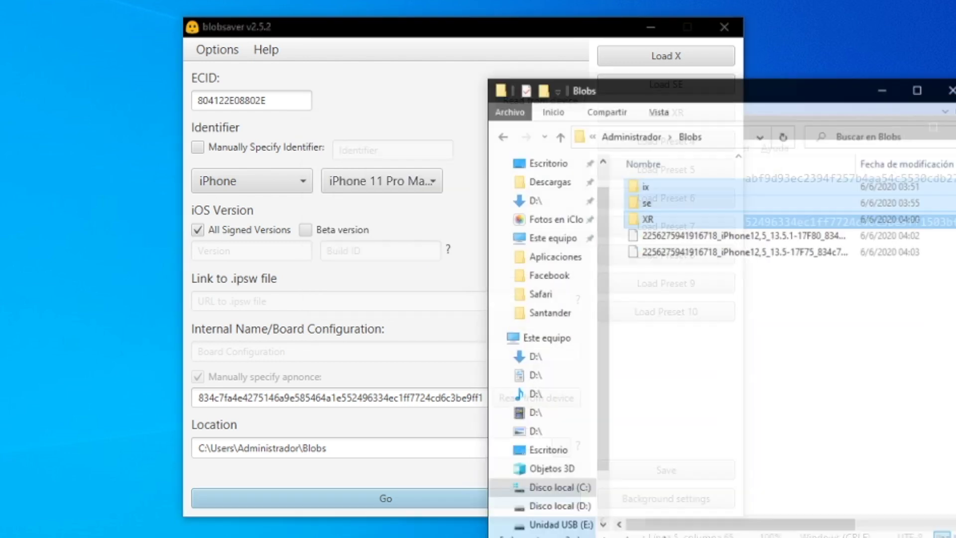
Create an '11 PRO MAX' folder in Blobs and move both new blob files into it.
{"action": "left_click_drag", "start_coordinate": [766, 278], "coordinate": [726, 216]}
{"action": "right_click", "coordinate": [753, 312]}
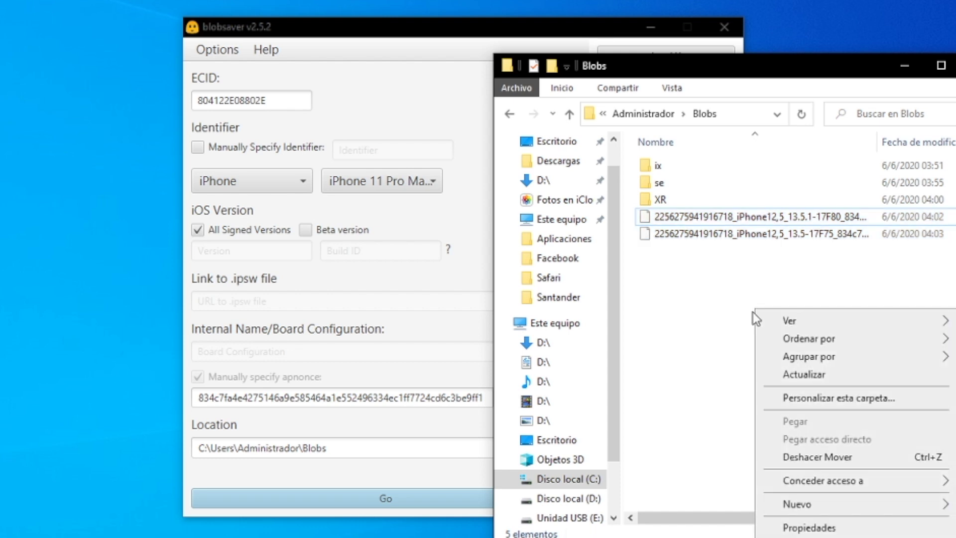
{"action": "mouse_move", "coordinate": [812, 508]}
{"action": "left_click", "coordinate": [624, 342]}
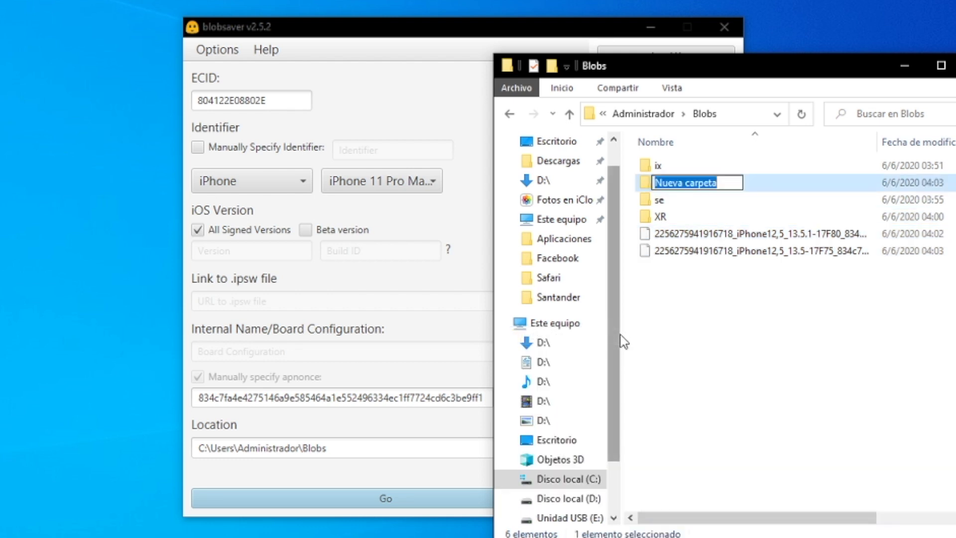
{"action": "type", "text": "11 P"}
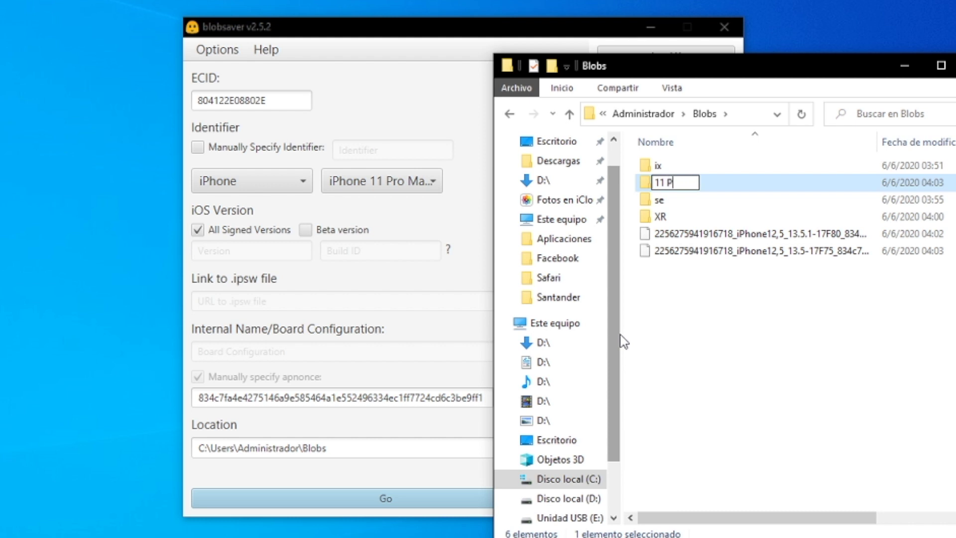
{"action": "type", "text": "RO MAX"}
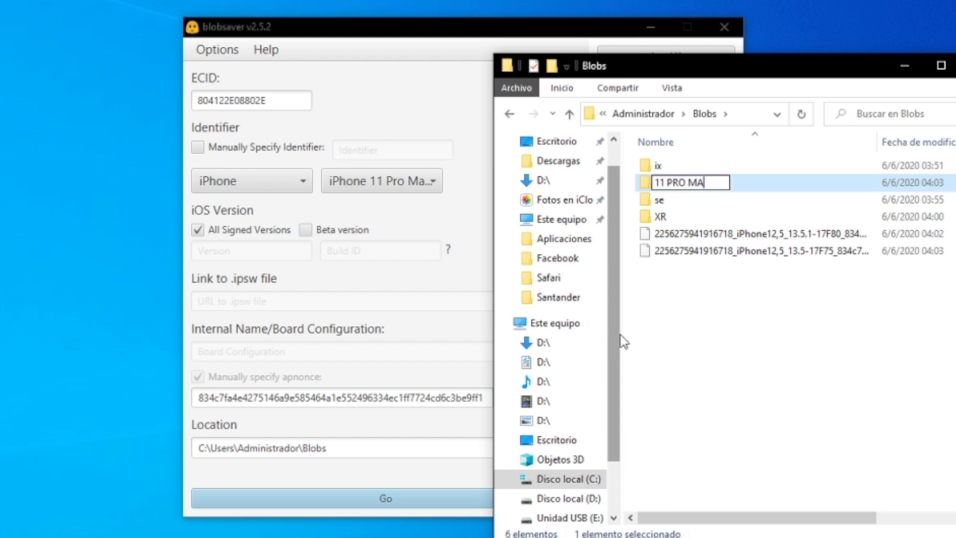
{"action": "left_click", "coordinate": [673, 384]}
{"action": "left_click_drag", "start_coordinate": [712, 280], "coordinate": [669, 167]}
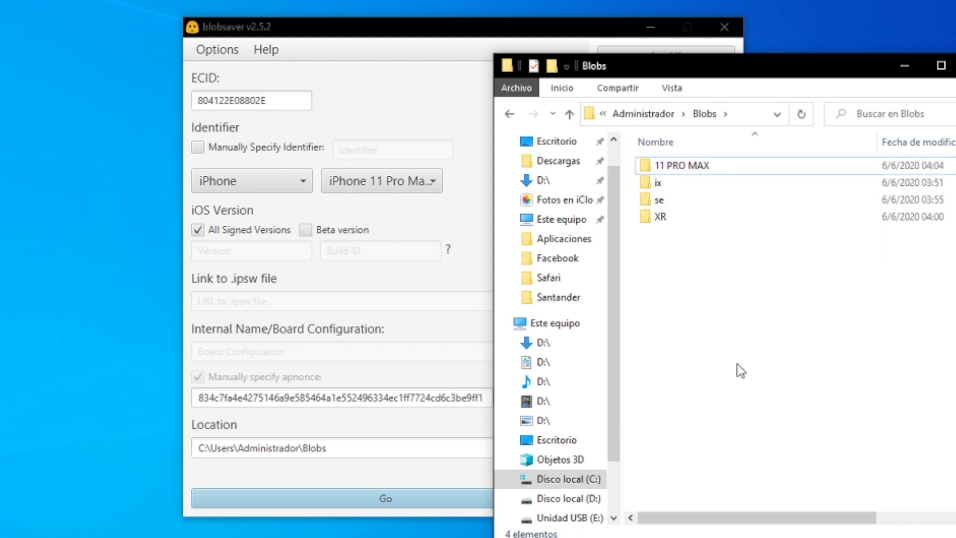
{"action": "left_click", "coordinate": [905, 67]}
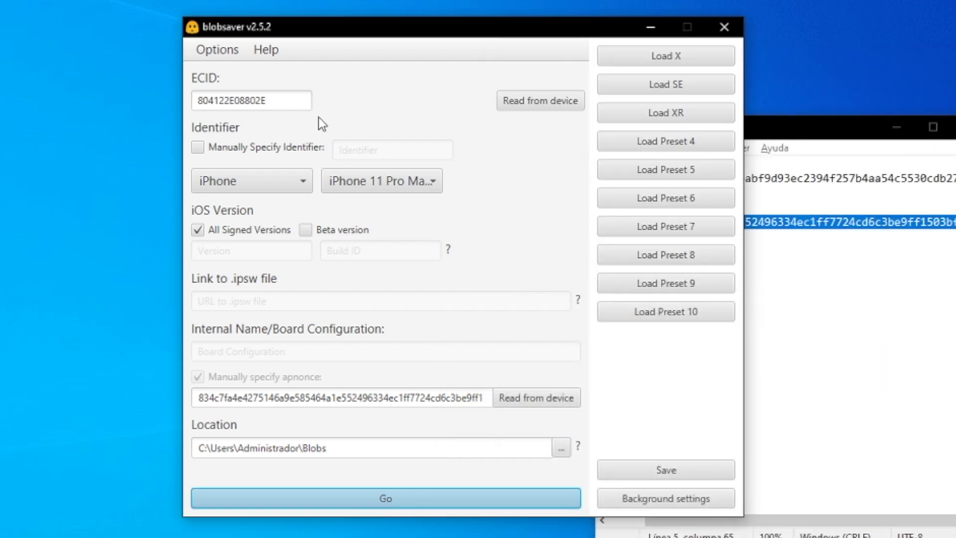
Store the iPhone 11 Pro Max settings in Preset 4 named '11PRP MAX'.
{"action": "left_click", "coordinate": [655, 467]}
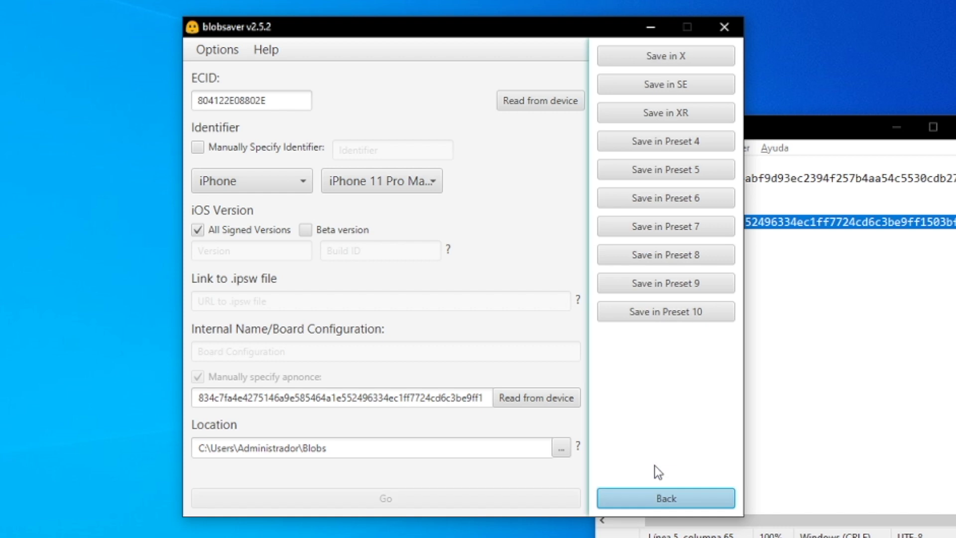
{"action": "left_click", "coordinate": [696, 143]}
{"action": "type", "text": "11PRP MAX"}
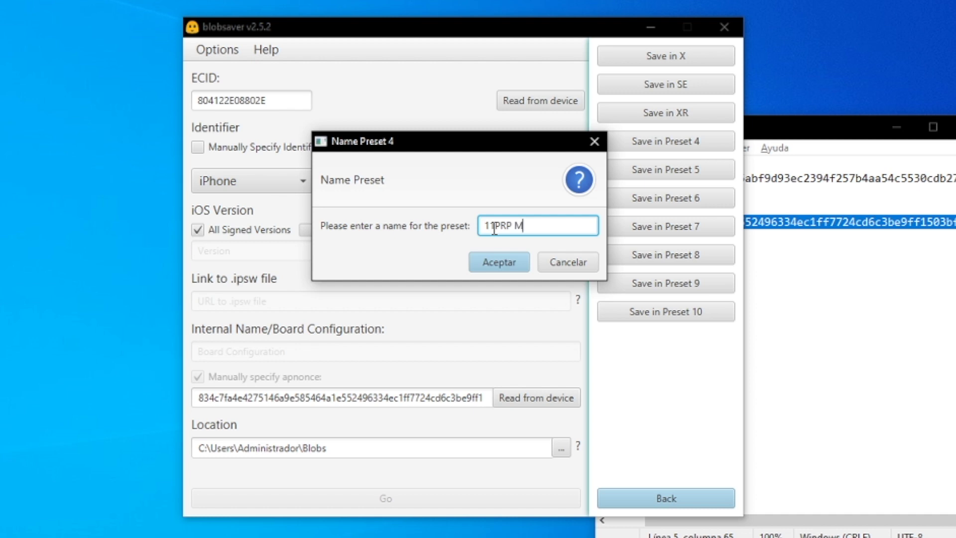
{"action": "left_click", "coordinate": [500, 264]}
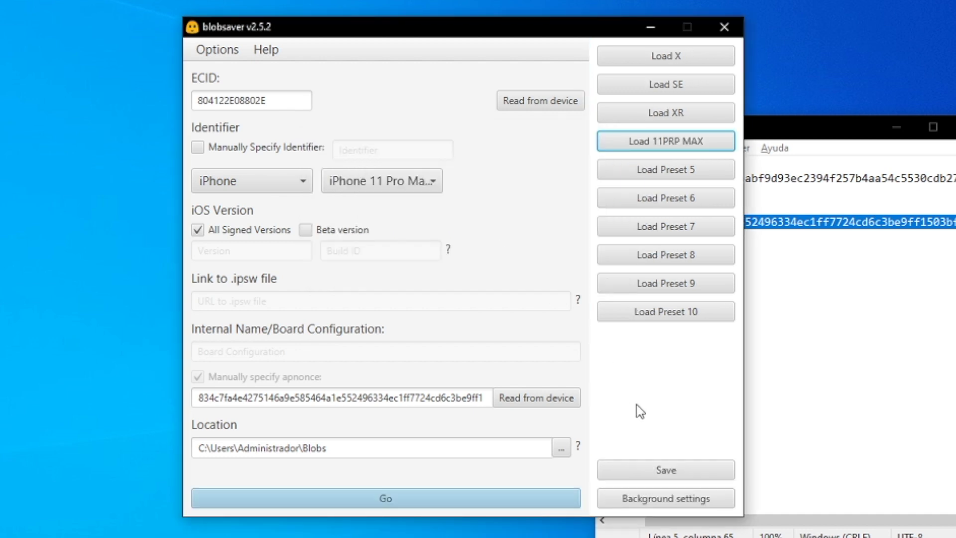
Load the X, SE, XR and 11PRP MAX presets in turn, ending on X.
{"action": "left_click", "coordinate": [691, 59]}
{"action": "left_click", "coordinate": [688, 80]}
{"action": "left_click", "coordinate": [689, 108]}
{"action": "left_click", "coordinate": [695, 140]}
{"action": "left_click", "coordinate": [693, 116]}
{"action": "left_click", "coordinate": [693, 86]}
{"action": "left_click", "coordinate": [693, 55]}
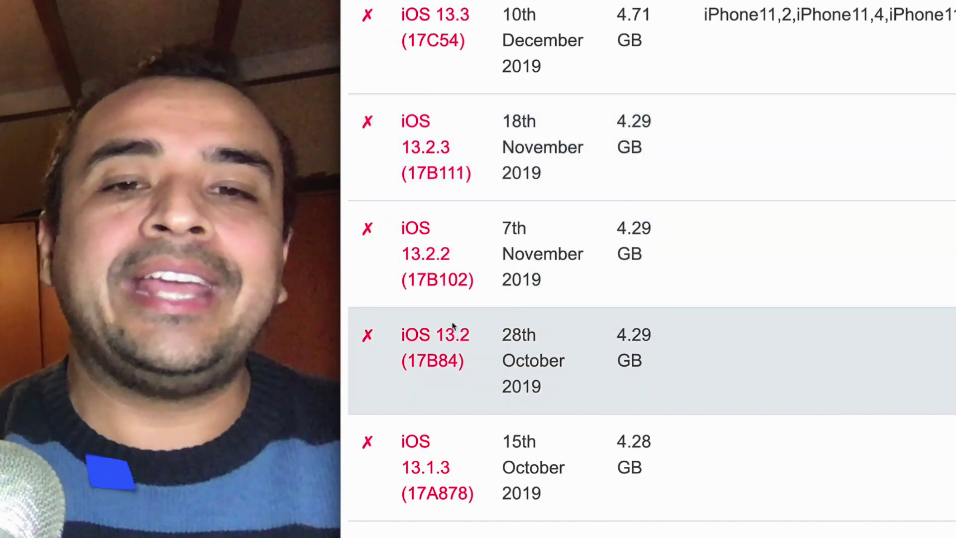
Scroll the IPSW.me firmware table up to the signed iOS 13.5.1 and 13.5 entries.
{"action": "scroll", "coordinate": [431, 256], "scroll_direction": "up", "scroll_amount": 3}
{"action": "scroll", "coordinate": [431, 258], "scroll_direction": "up", "scroll_amount": 5}
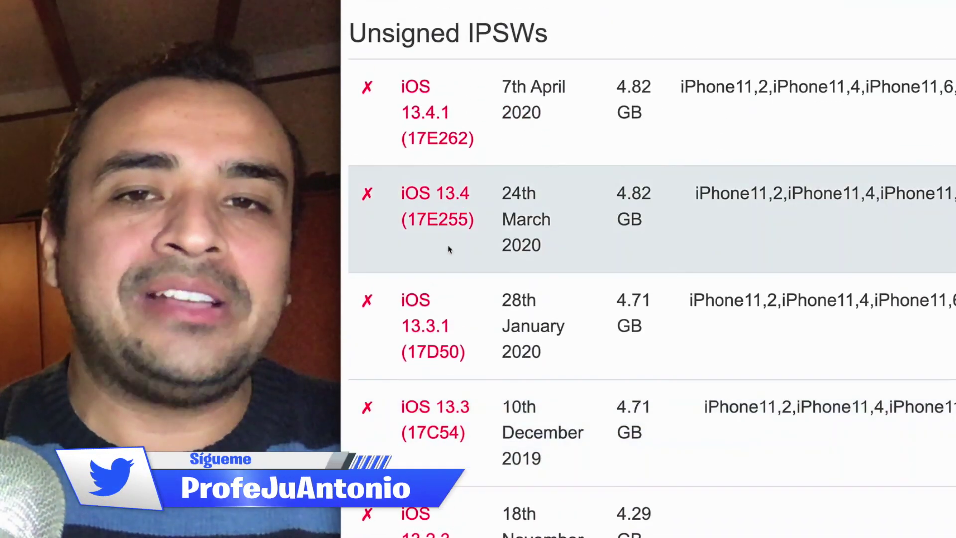
{"action": "scroll", "coordinate": [442, 256], "scroll_direction": "up", "scroll_amount": 3}
{"action": "scroll", "coordinate": [441, 256], "scroll_direction": "up", "scroll_amount": 3}
{"action": "scroll", "coordinate": [438, 257], "scroll_direction": "down", "scroll_amount": 1}
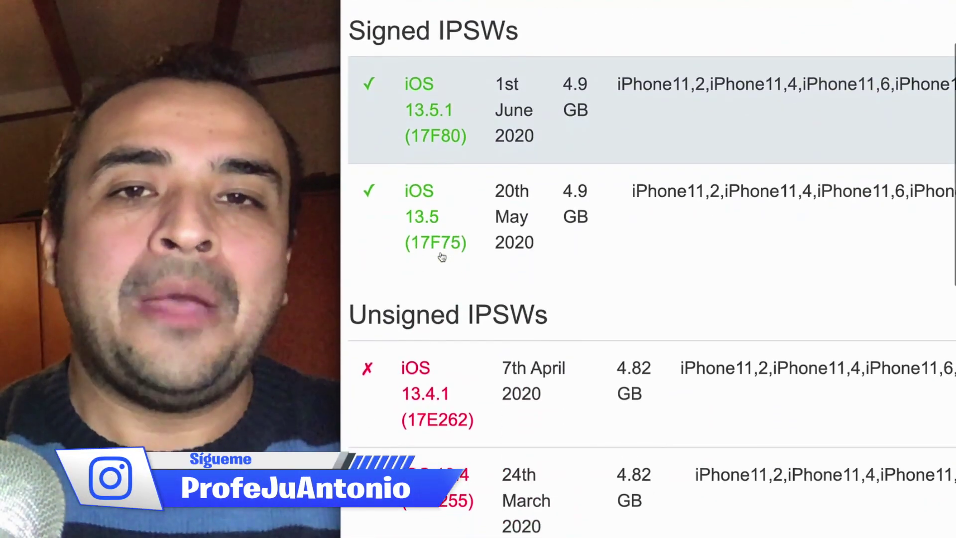